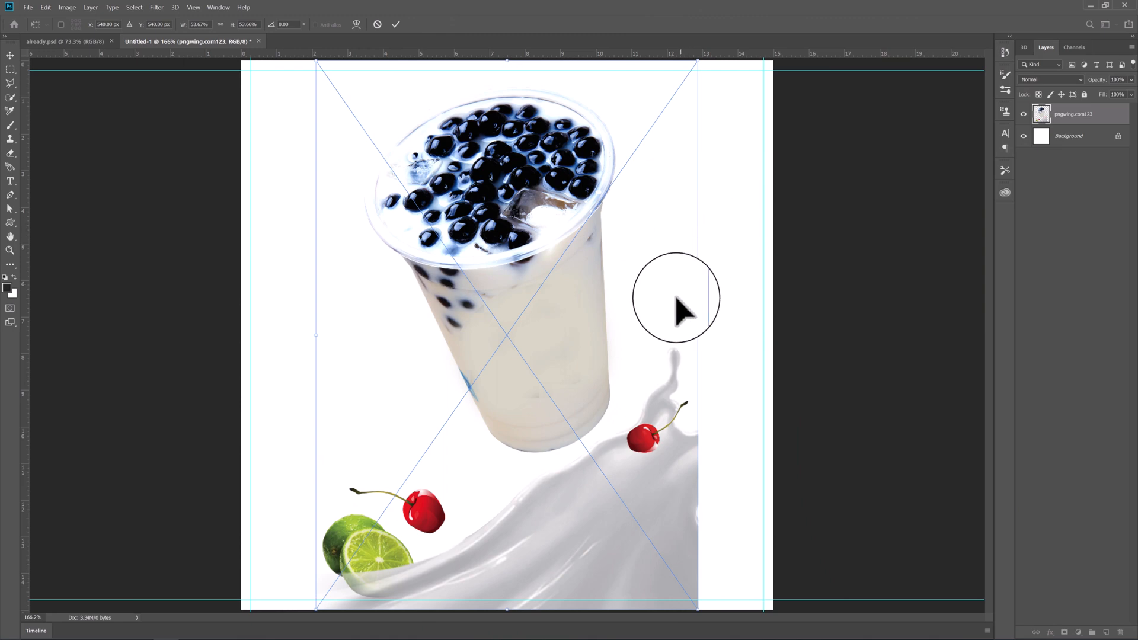
- Move the placed drink image flush with the canvas's right edge and commit the placement
left_click_drag(678, 356, 729, 370)
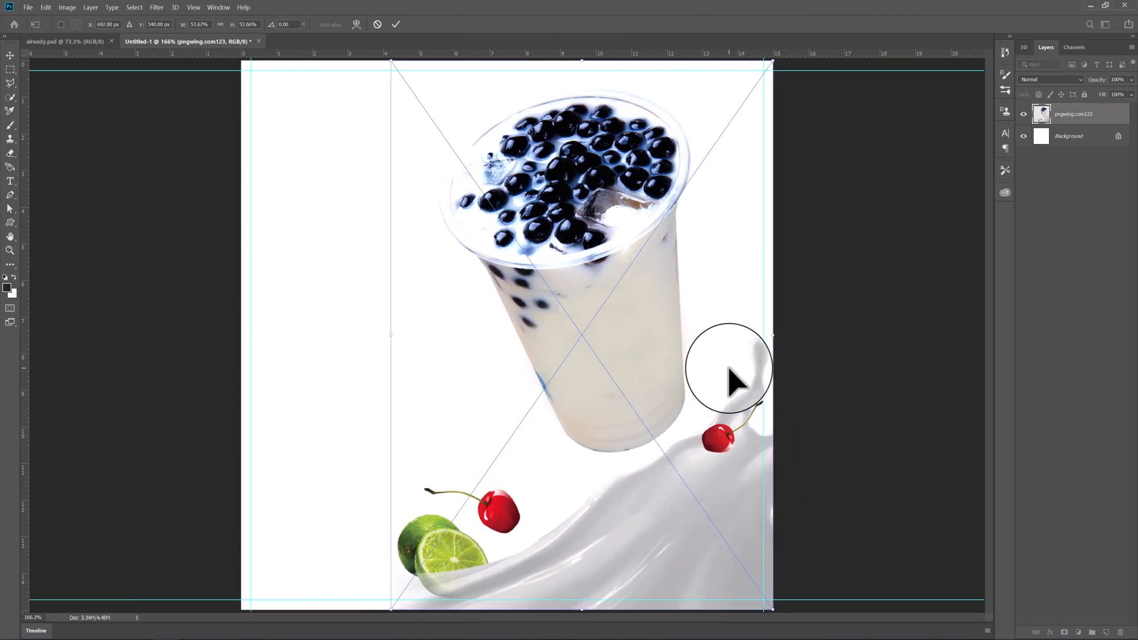
key("Right")
key("Right")
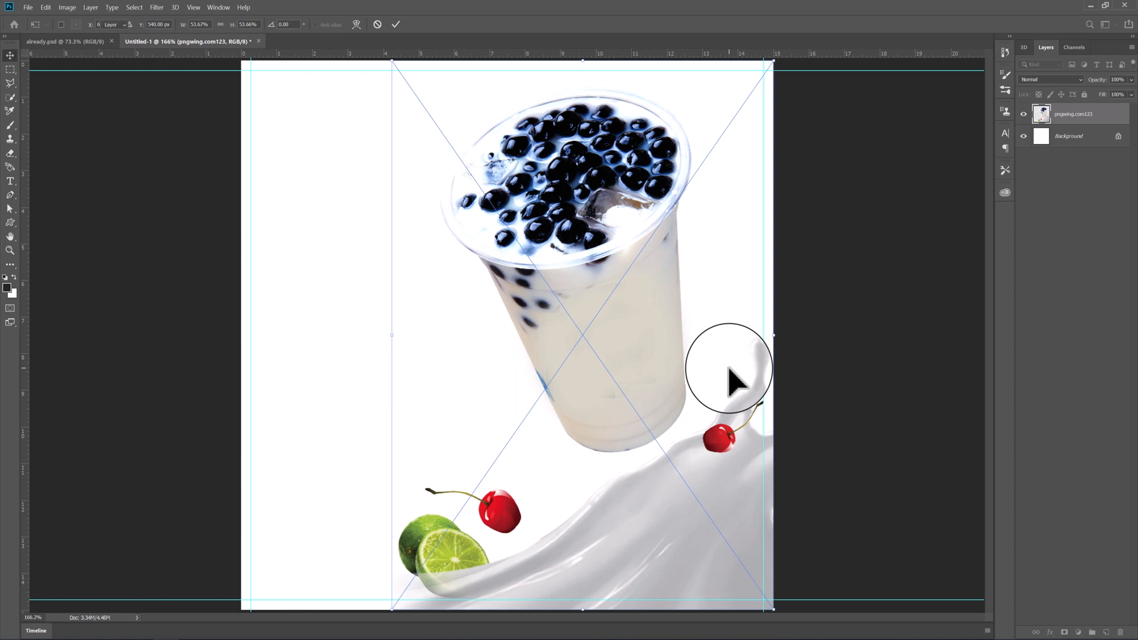
key("Return")
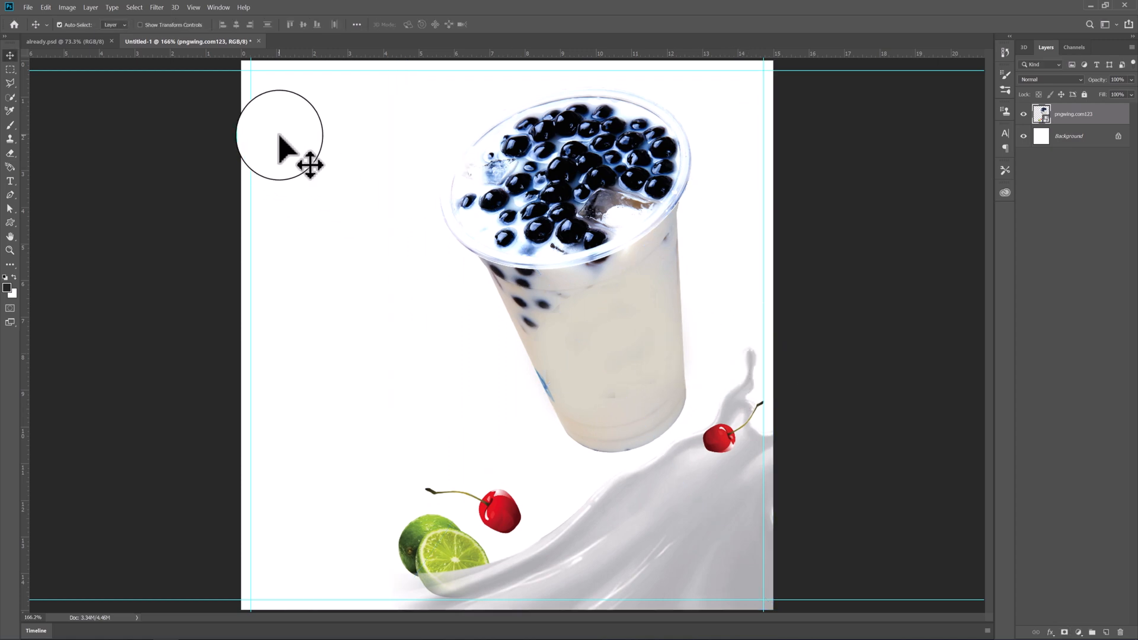
- Draw a rectangle about 1082 × 216 px across the full width of the canvas's bottom
left_click(8, 223)
left_click(42, 222)
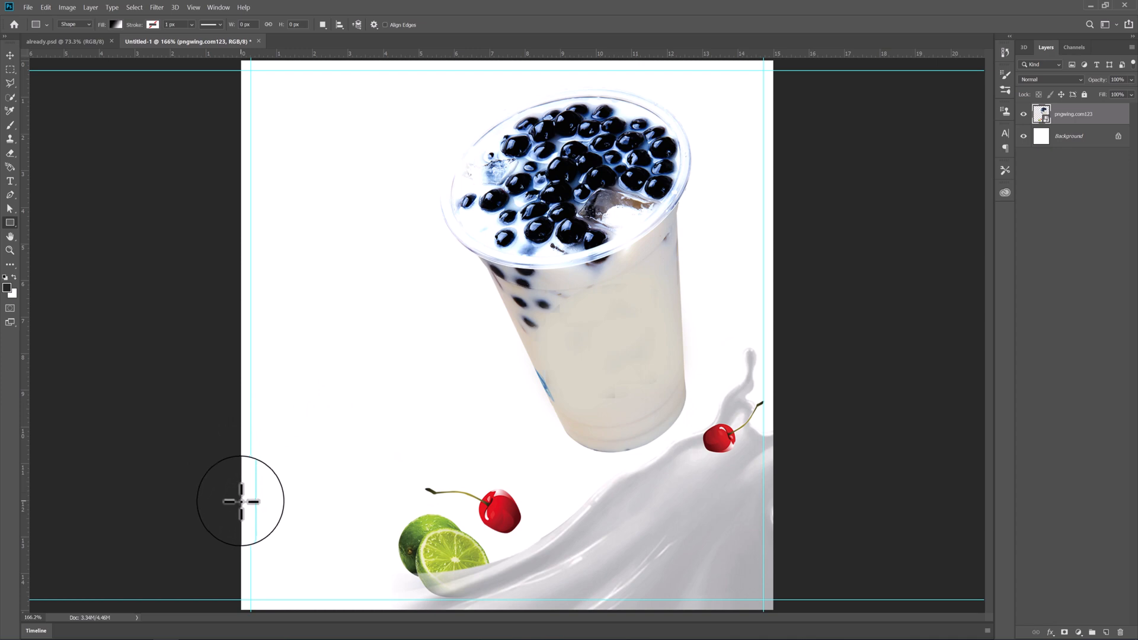
left_click_drag(241, 499, 772, 610)
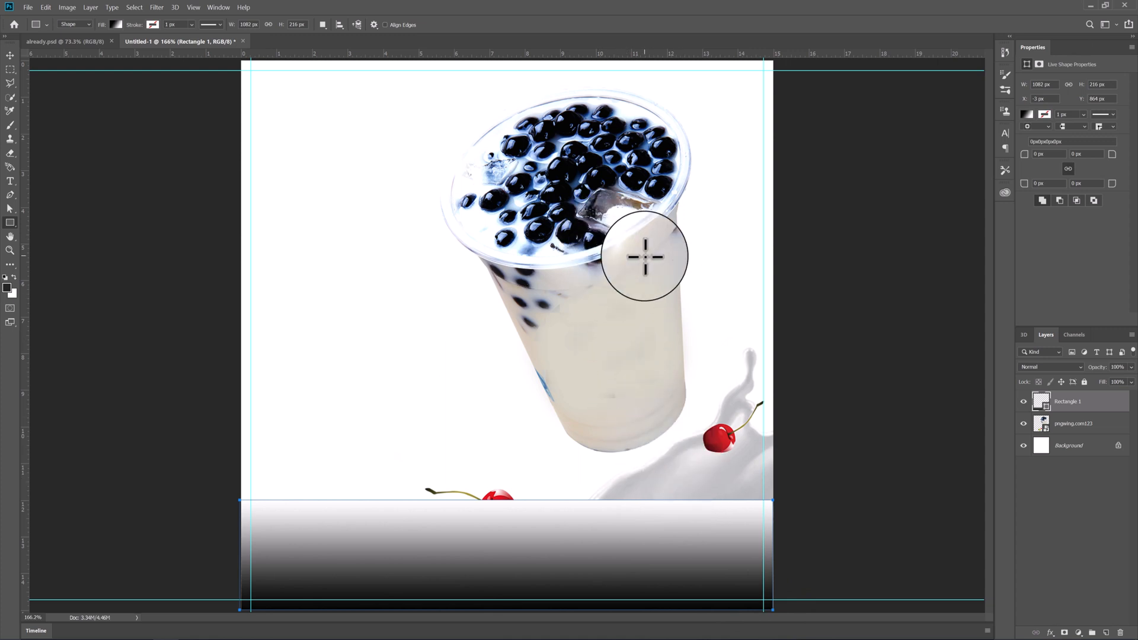
- Set the bottom rectangle's linear gradient fill angle to 179°
left_click(1027, 112)
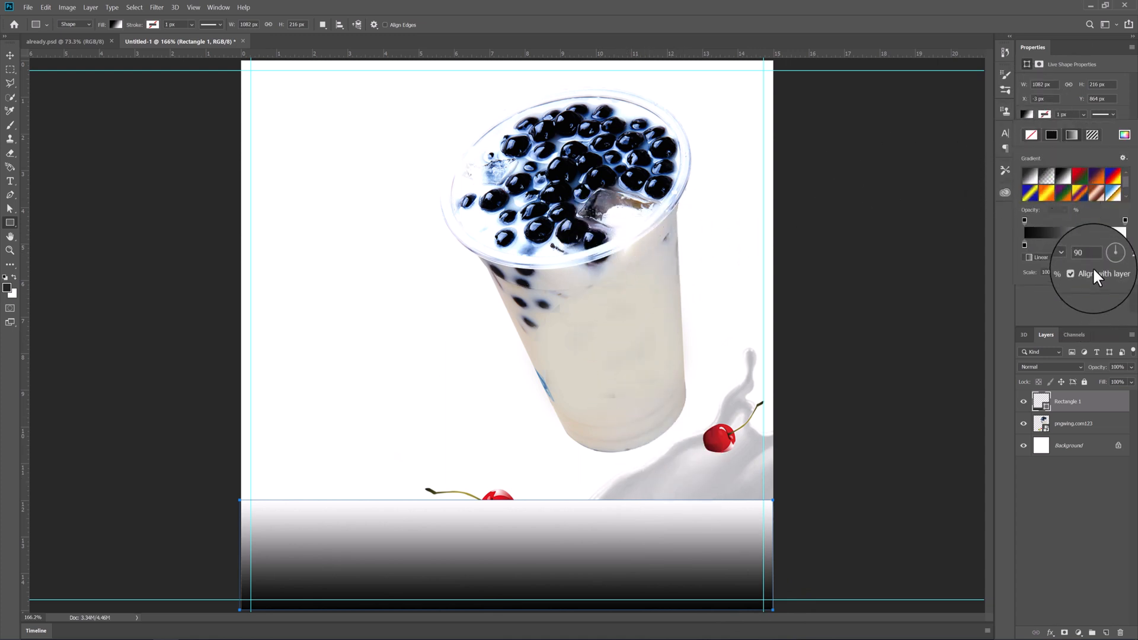
left_click(1103, 254)
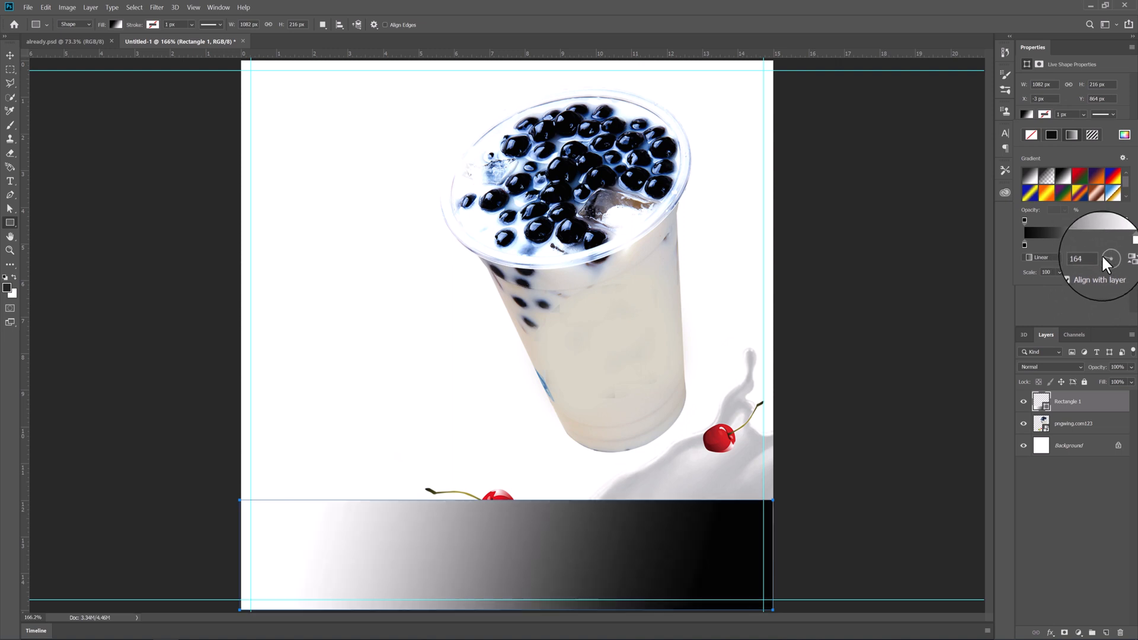
left_click_drag(1101, 254, 1100, 254)
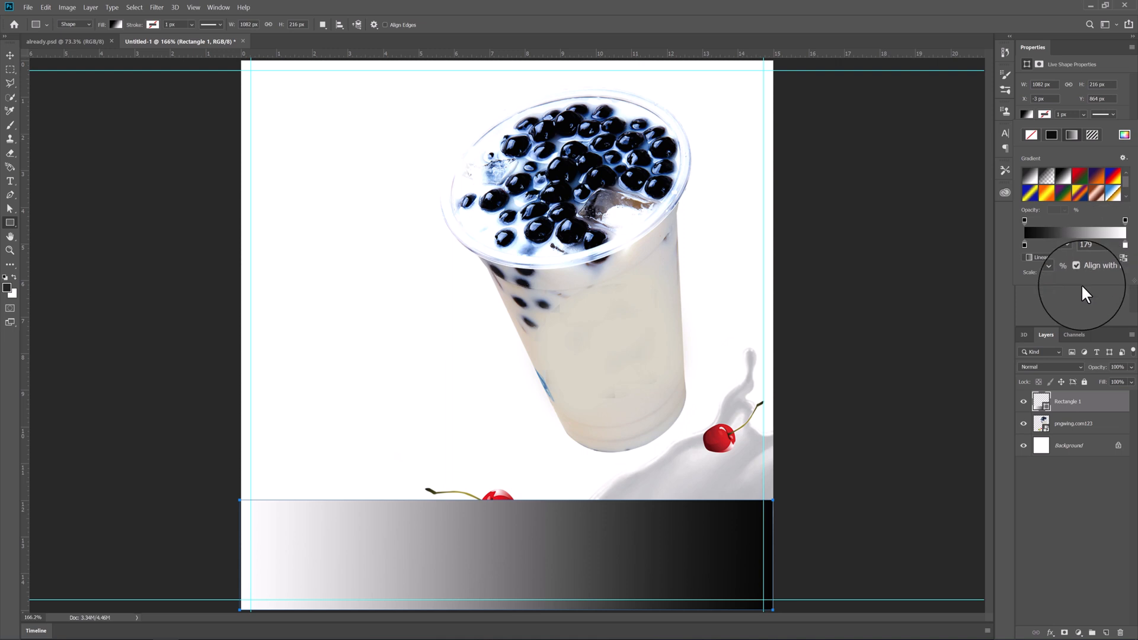
left_click(1081, 285)
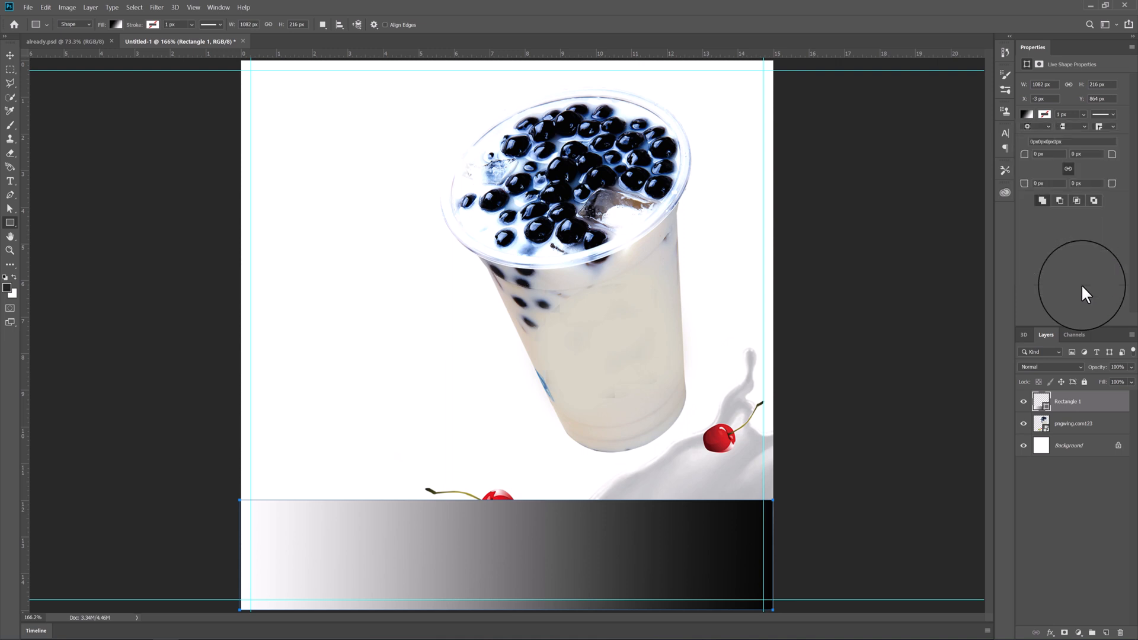
- Change the black stop of the bottom rectangle's gradient to light grey #cecccc, keeping the other stop white
double_click(1040, 403)
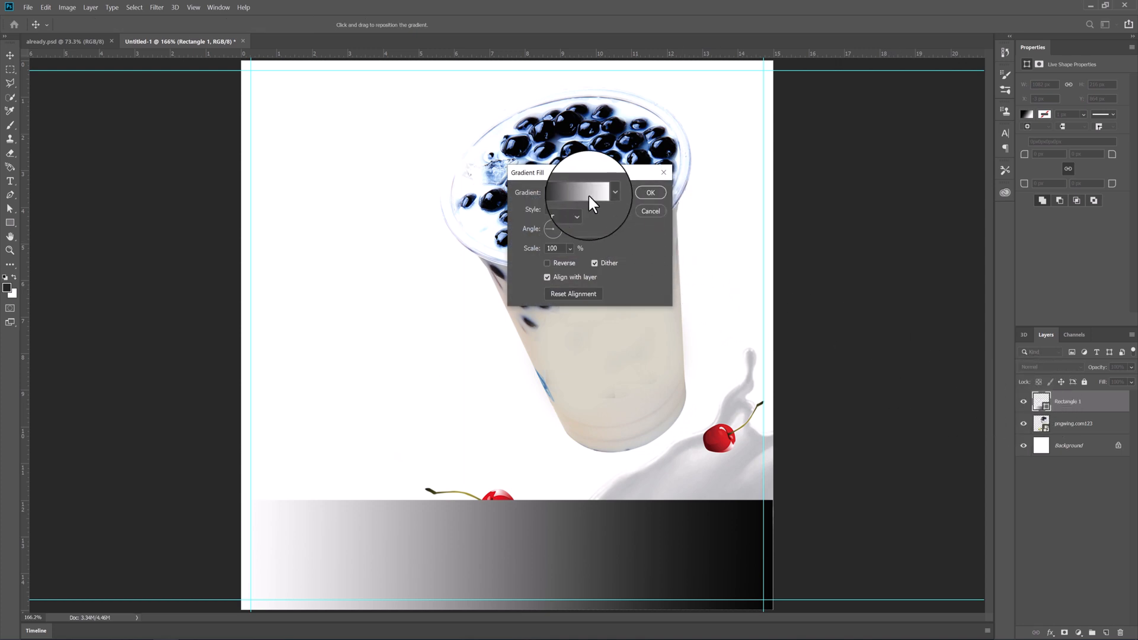
left_click(584, 193)
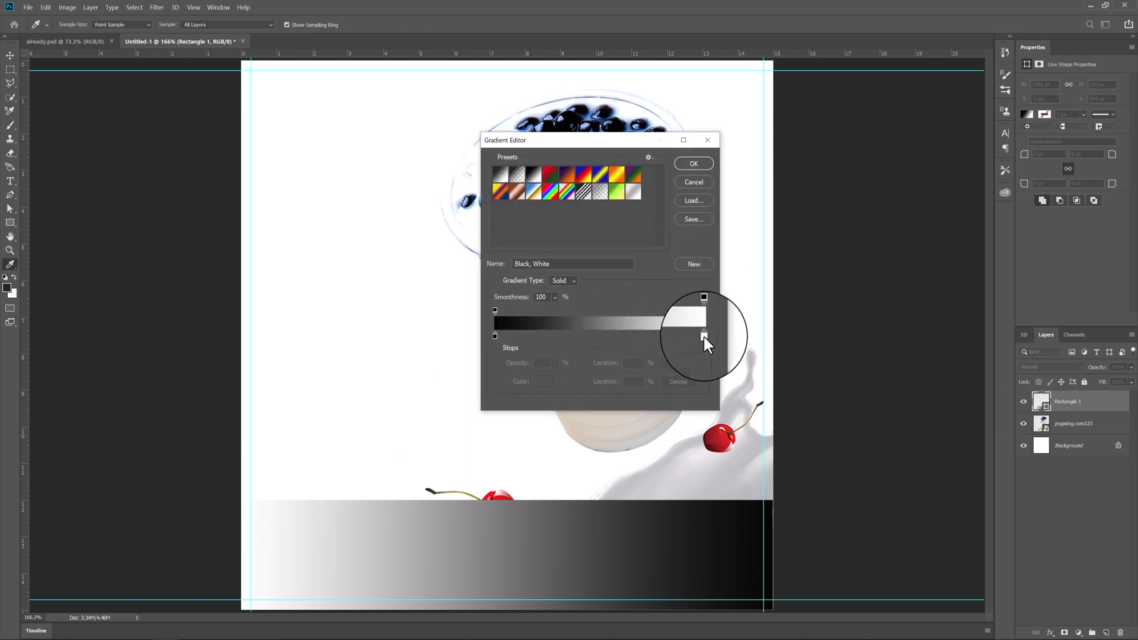
left_click_drag(703, 336, 709, 335)
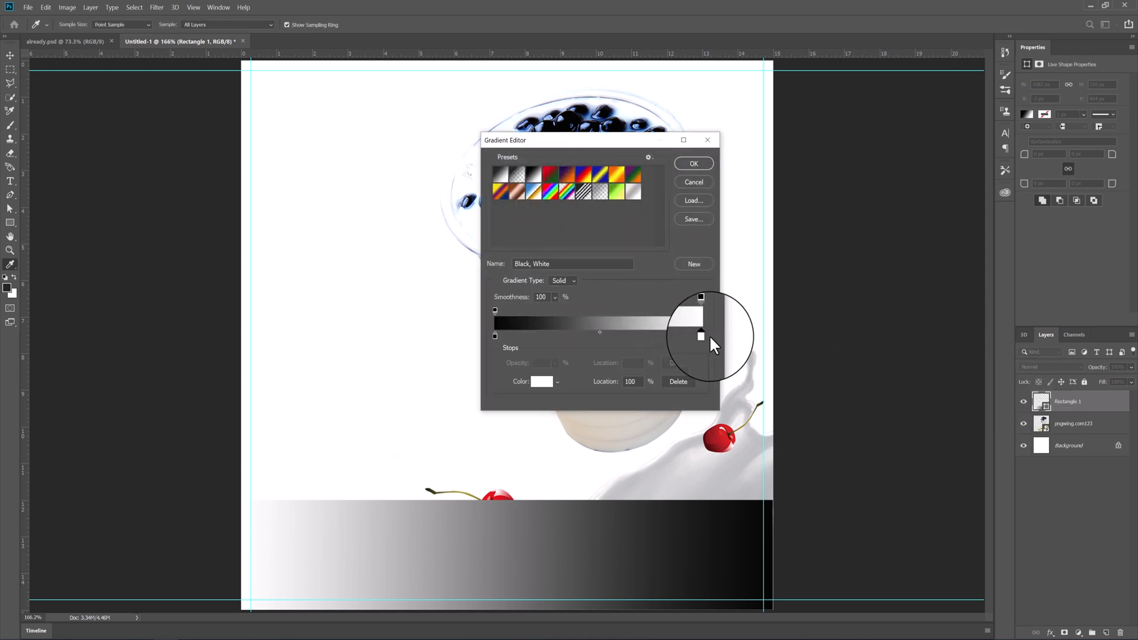
left_click(496, 335)
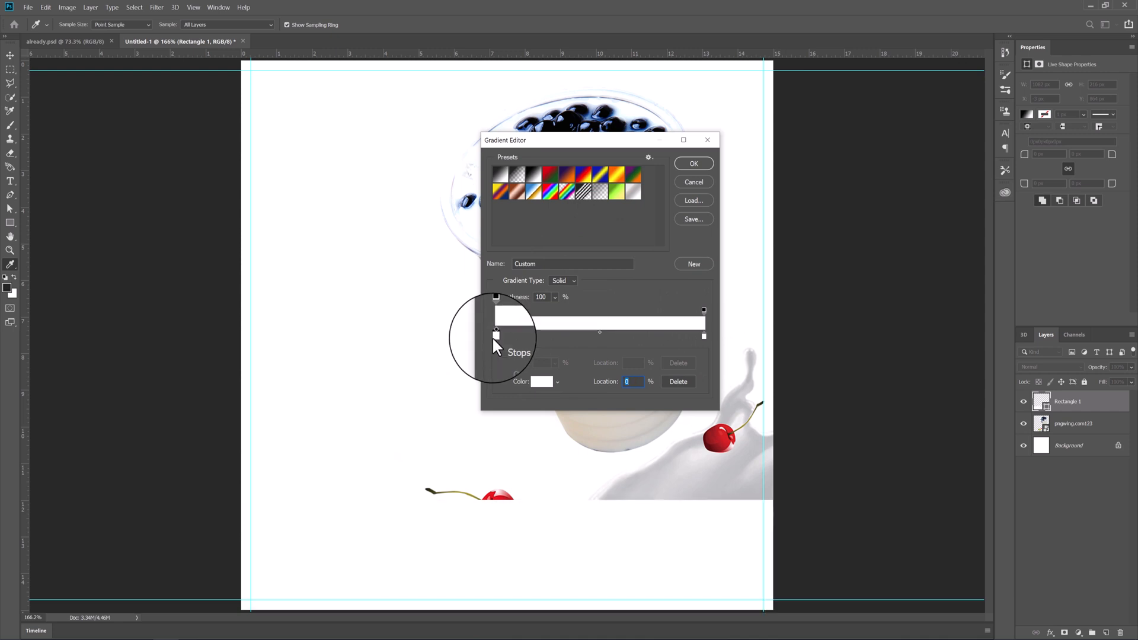
left_click_drag(505, 336, 514, 361)
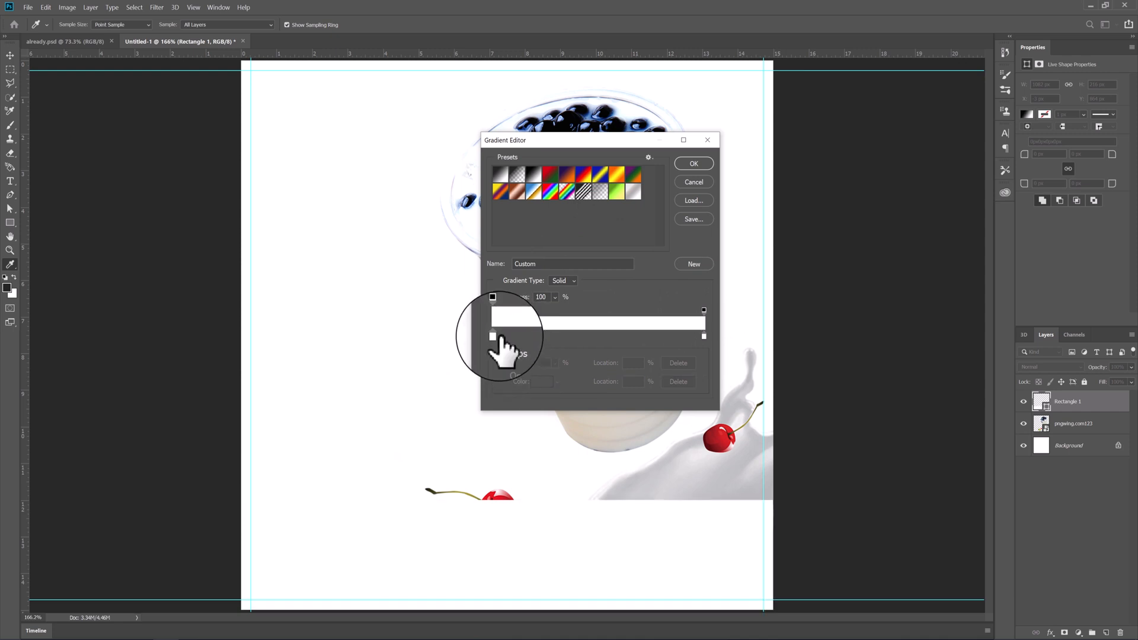
left_click(494, 335)
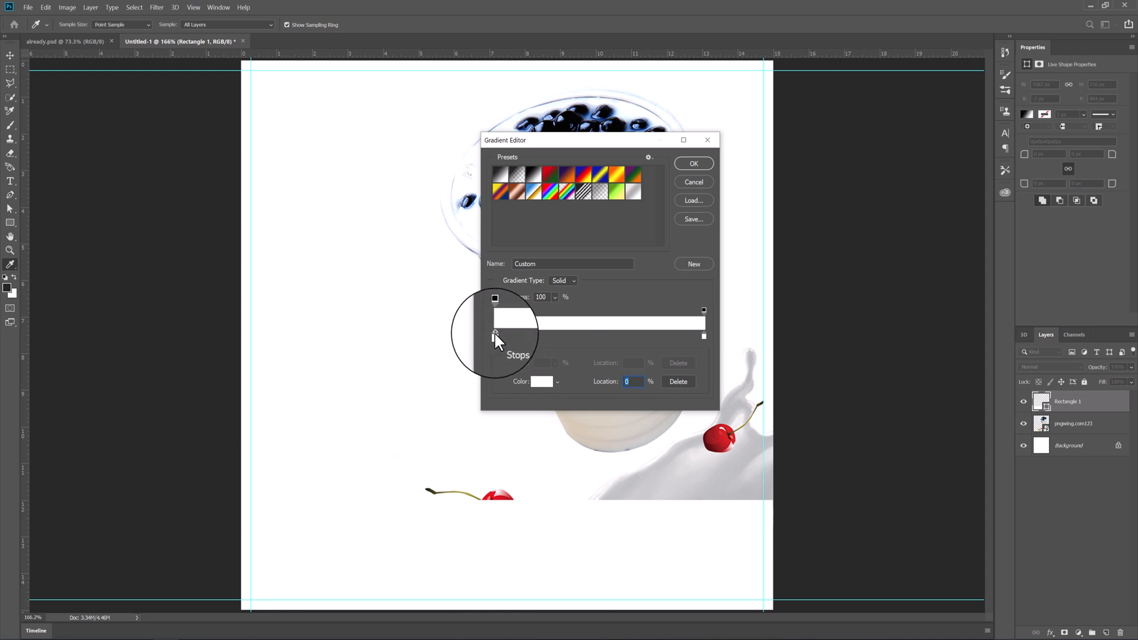
double_click(495, 334)
left_click(677, 189)
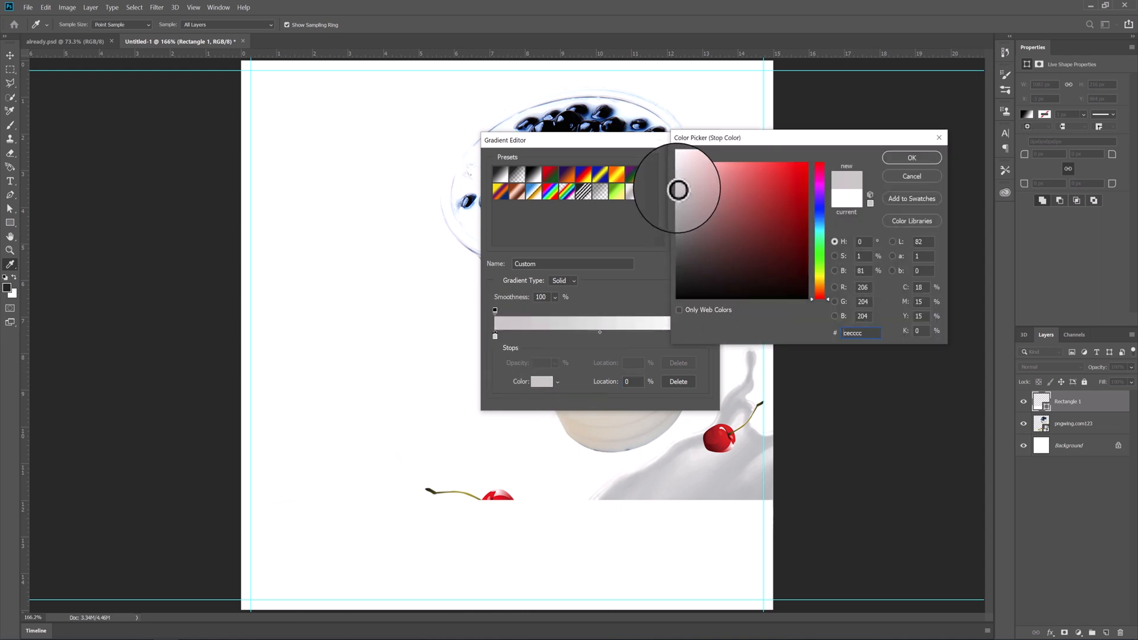
left_click(889, 157)
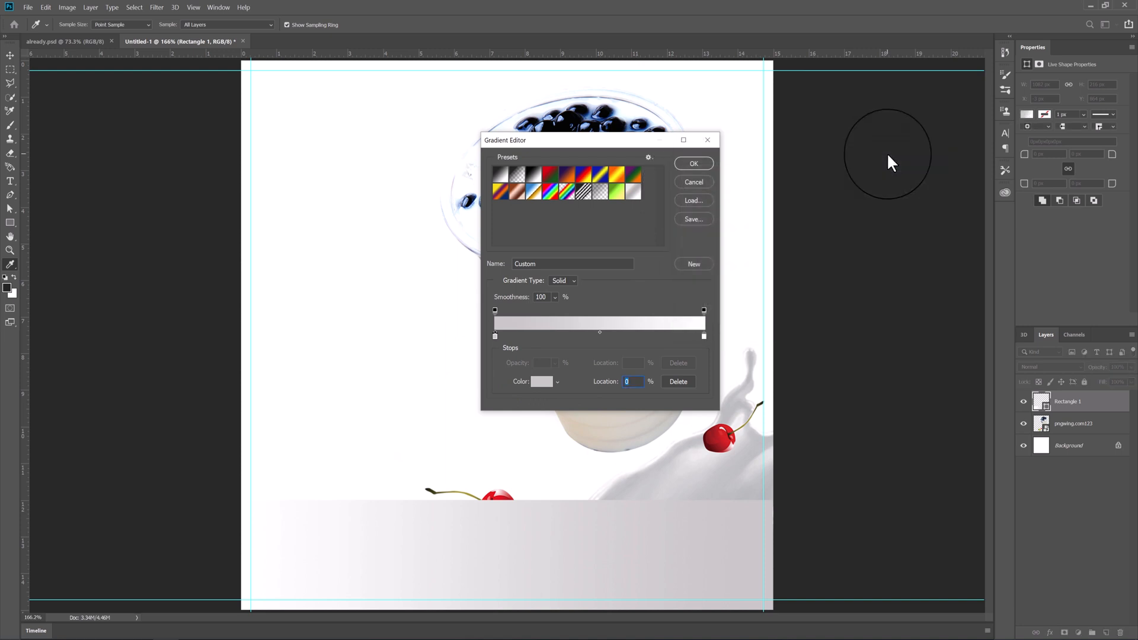
left_click(694, 165)
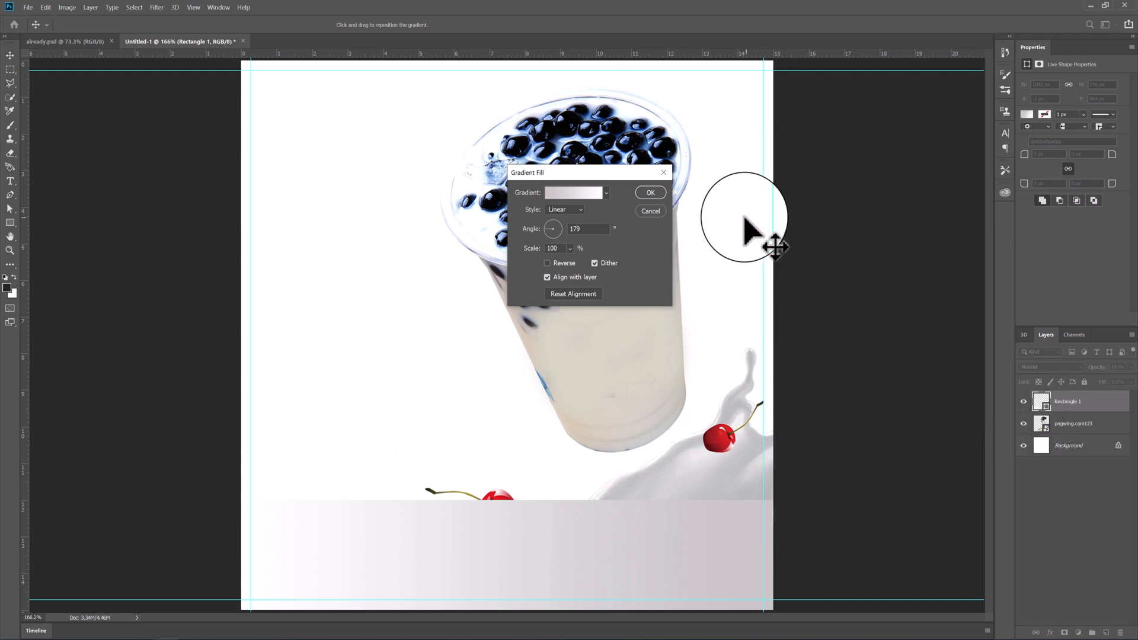
left_click(654, 193)
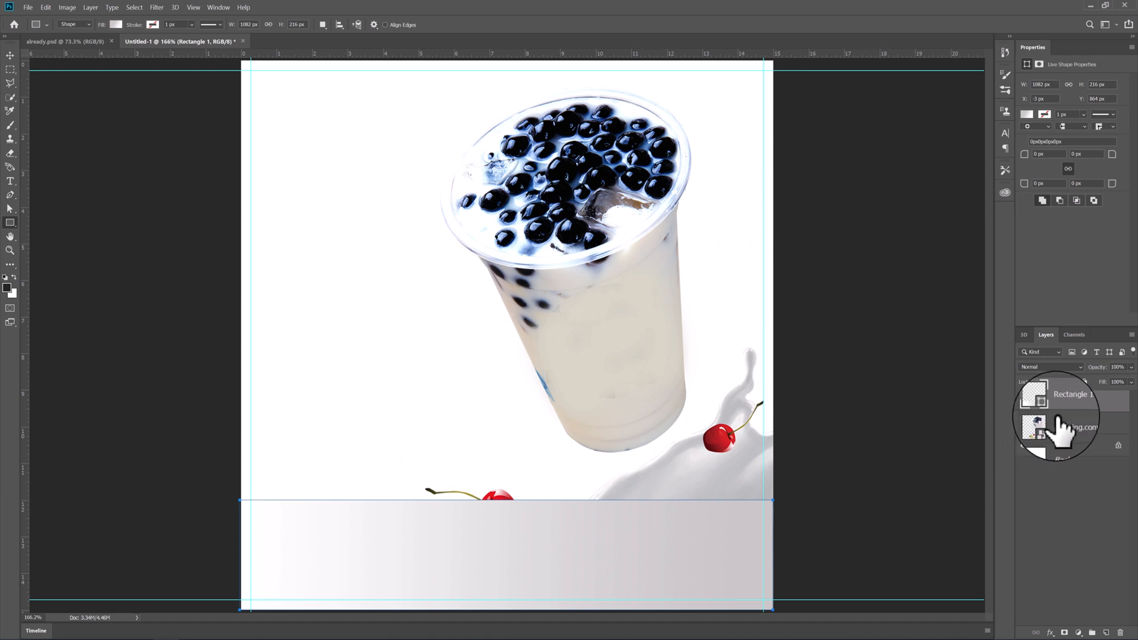
- With the bottom rectangle hidden, create a 1080 × 1080 px rectangle that covers the whole canvas
left_click(1023, 401)
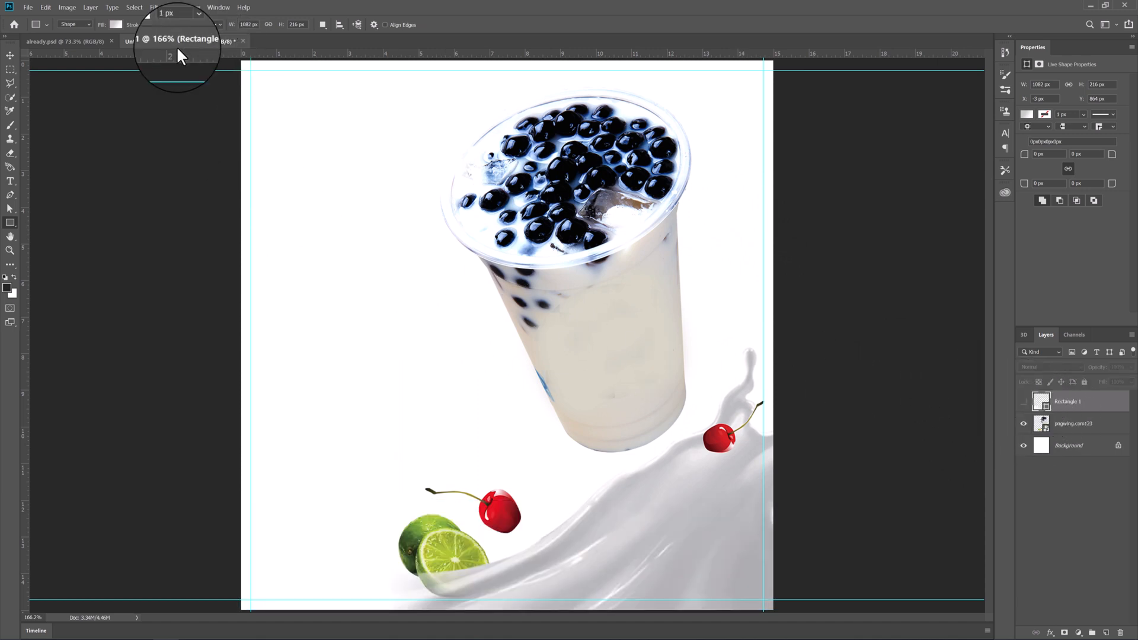
left_click(249, 81)
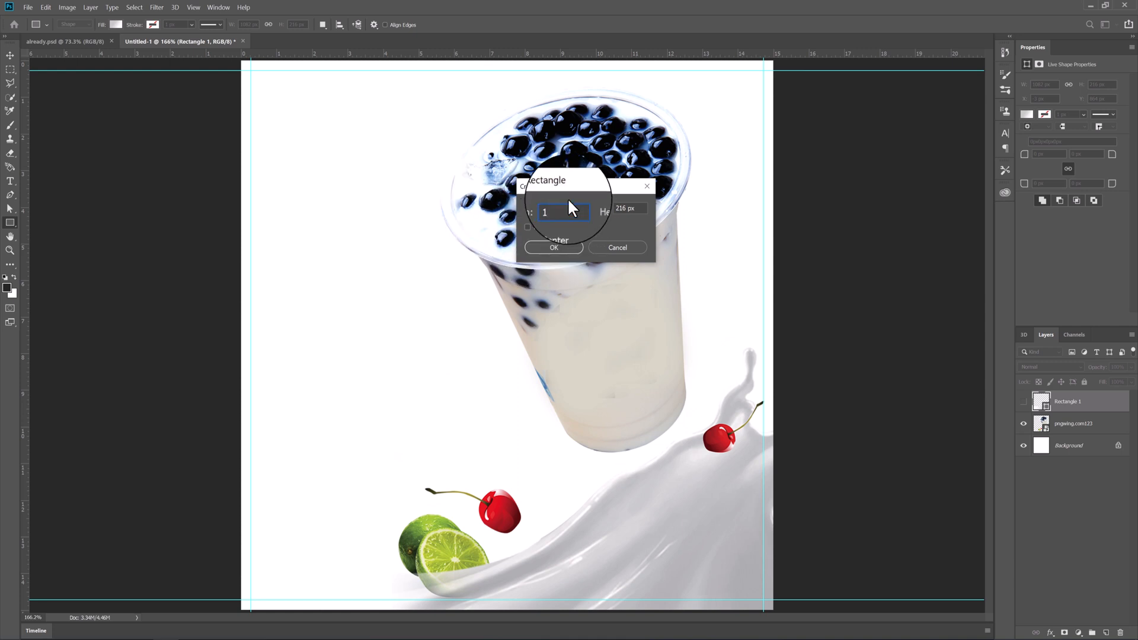
type("1080")
key("Tab")
type("1")
left_click(548, 246)
key("v")
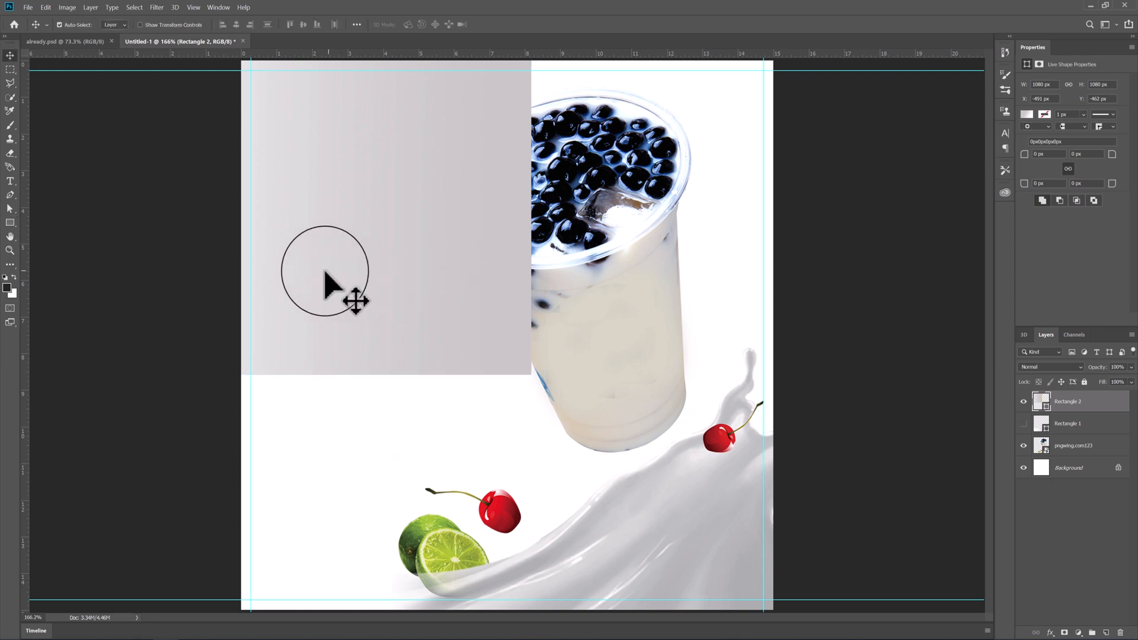
left_click_drag(328, 269, 566, 479)
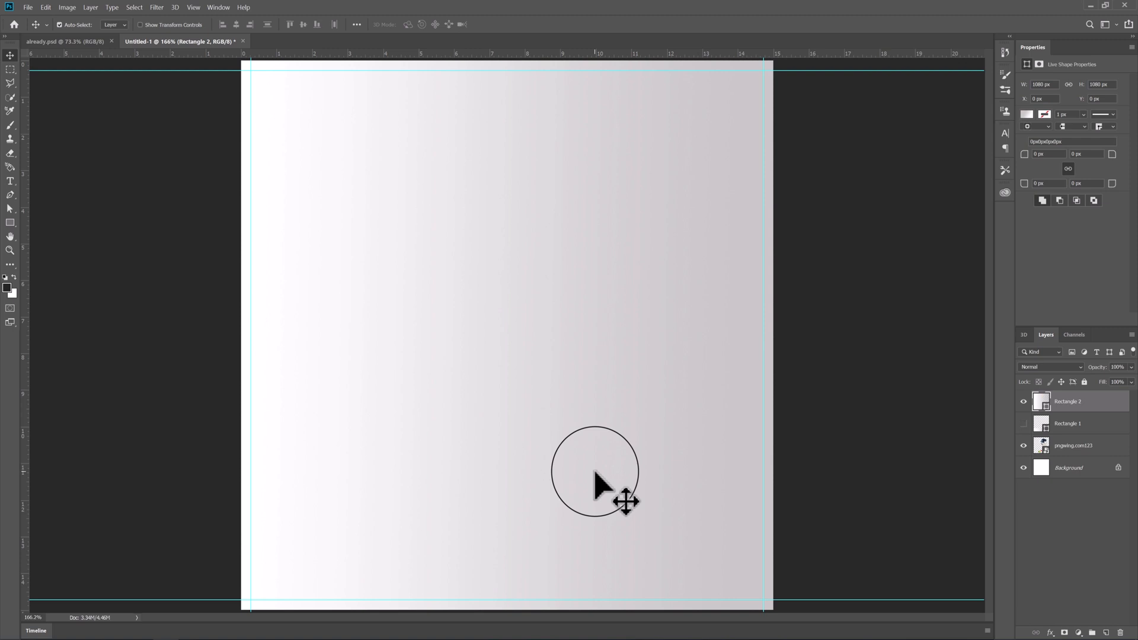
- Change the full-canvas rectangle's gradient fill to Radial style and reverse it
double_click(1041, 402)
left_click(562, 211)
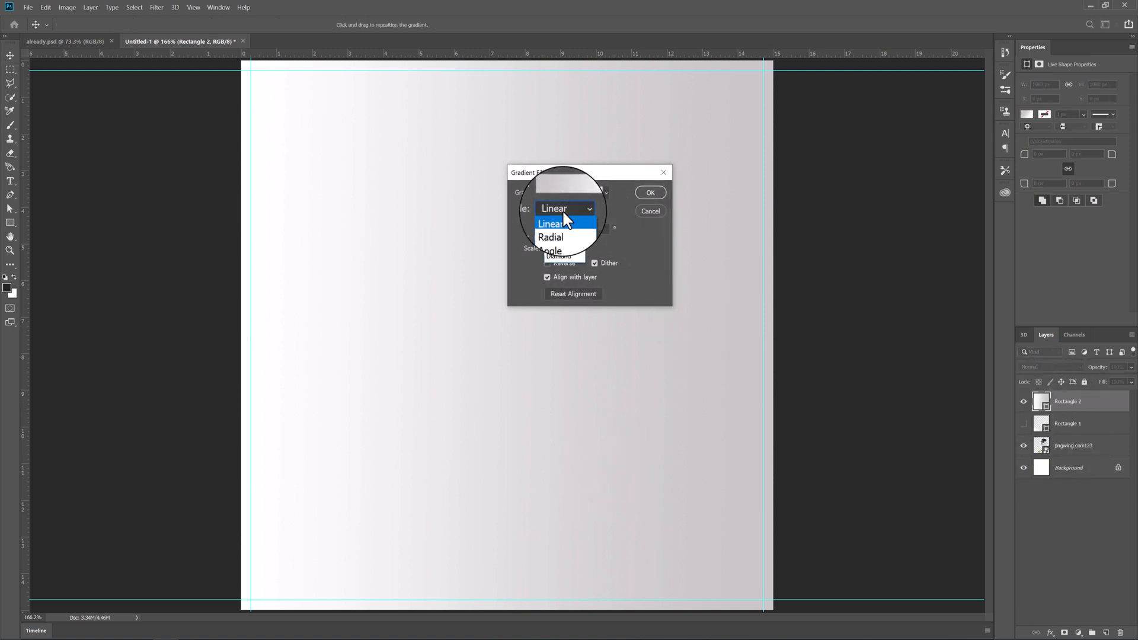
left_click(560, 223)
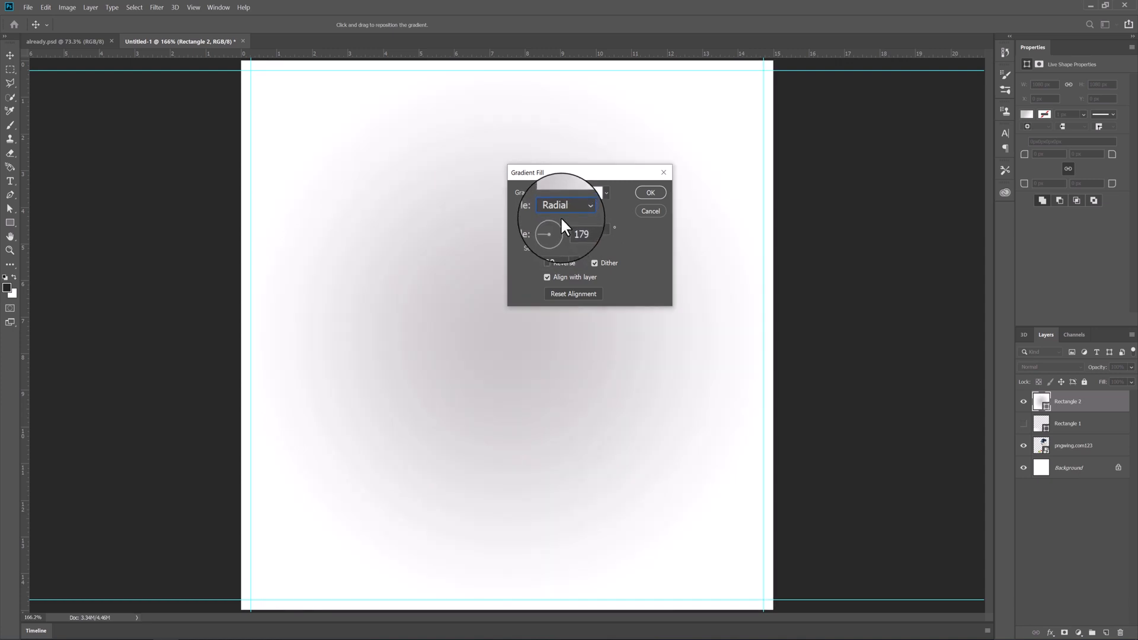
left_click(544, 262)
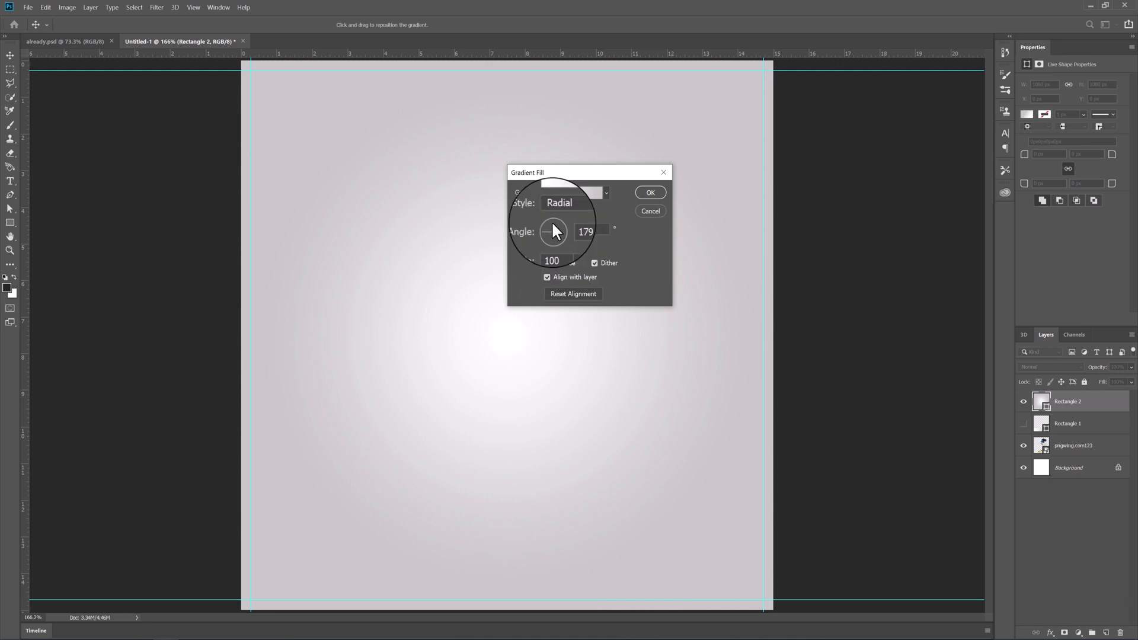
left_click(640, 192)
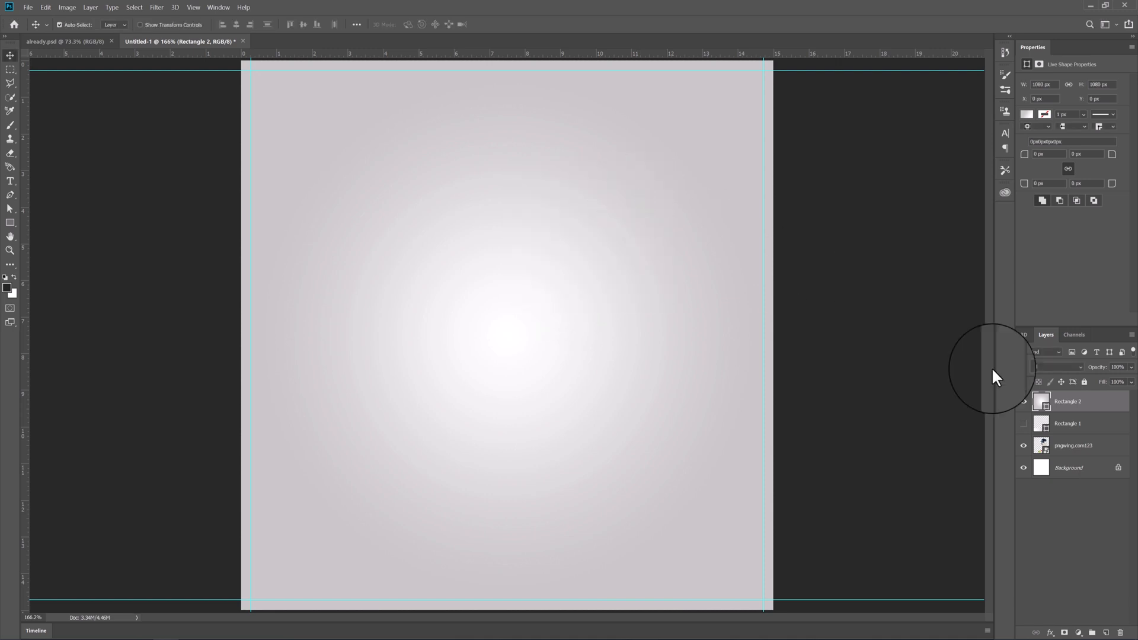
- Move both rectangle layers beneath the drink image layer, showing the bottom rectangle again and keeping it above the full-canvas one
left_click_drag(1089, 404, 1088, 439)
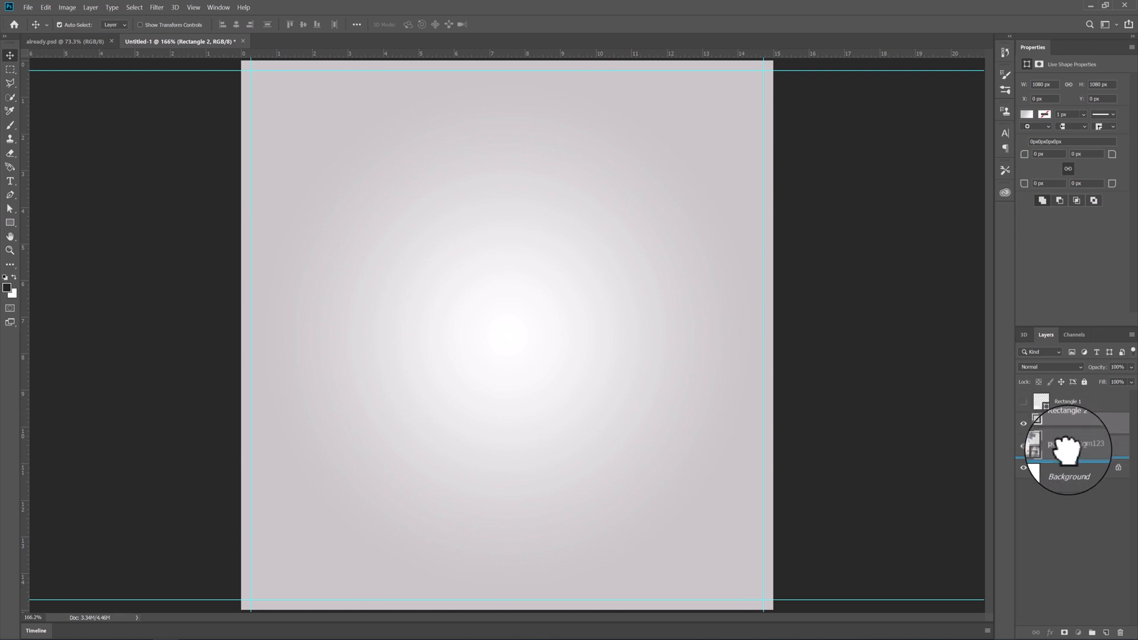
left_click_drag(1067, 450, 1064, 453)
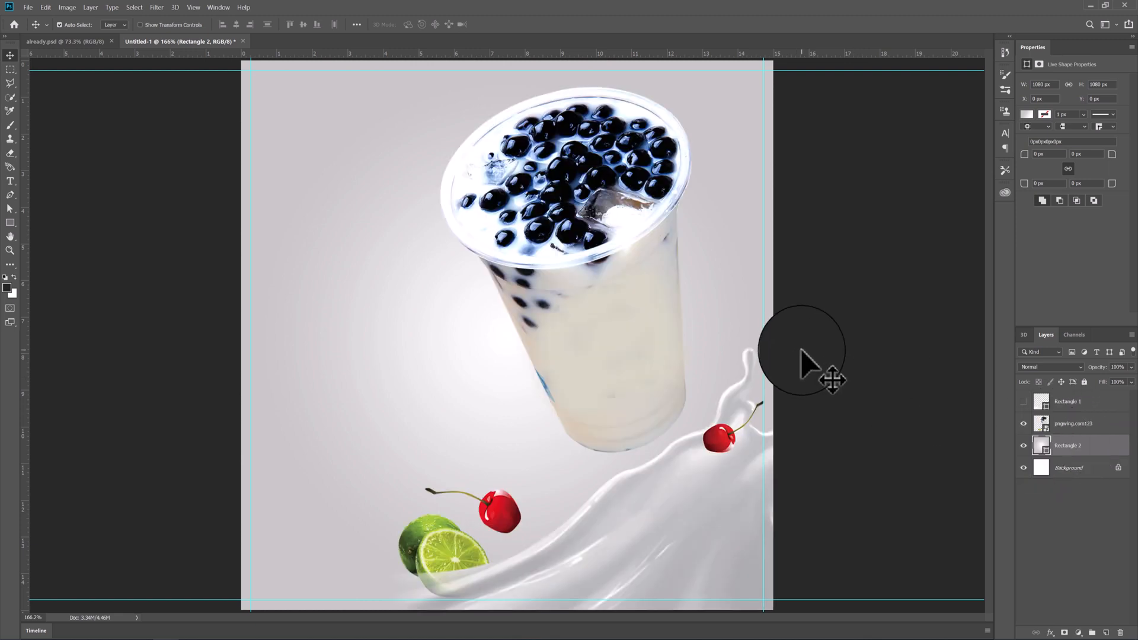
left_click(1024, 401)
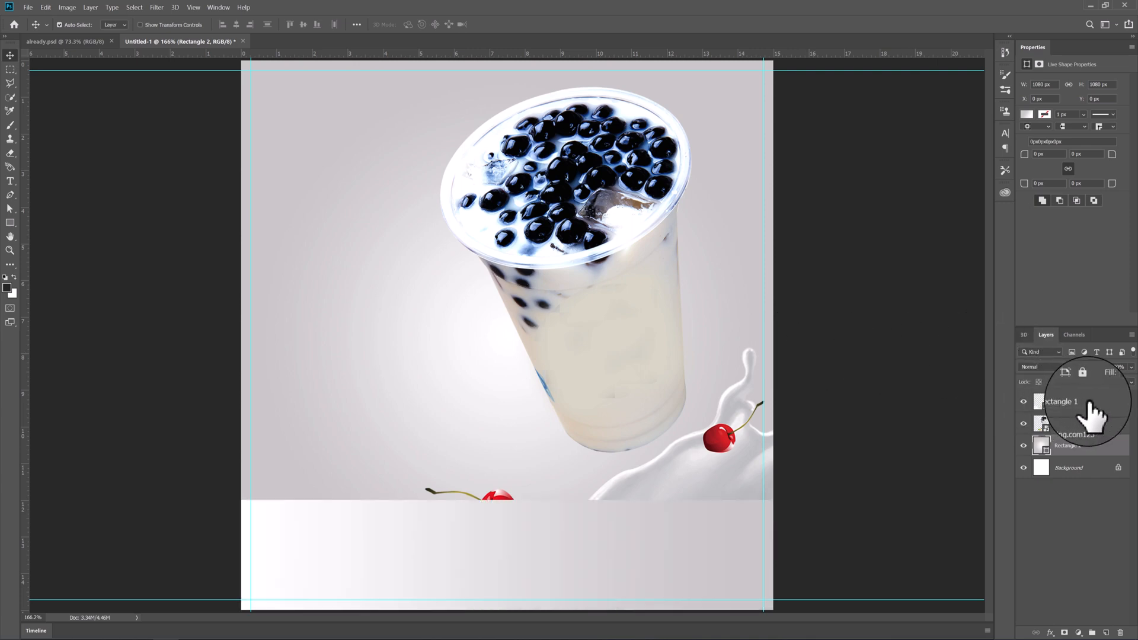
left_click_drag(1082, 406, 1069, 444)
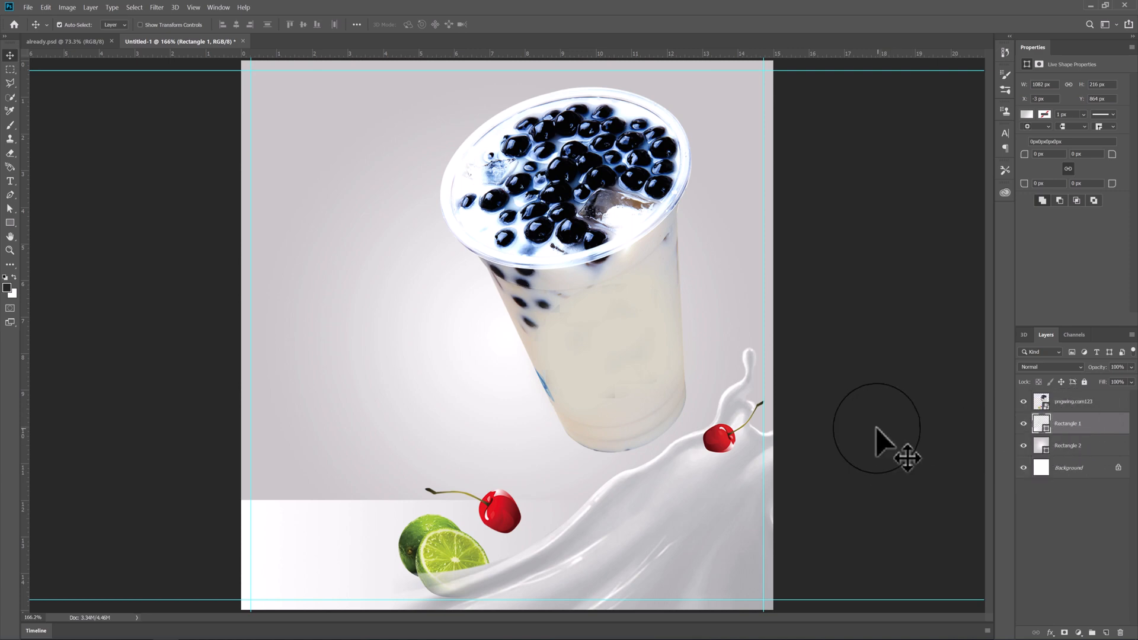
- Reverse the bottom rectangle's linear gradient and change its grey stop to #d6d4d4
double_click(1038, 423)
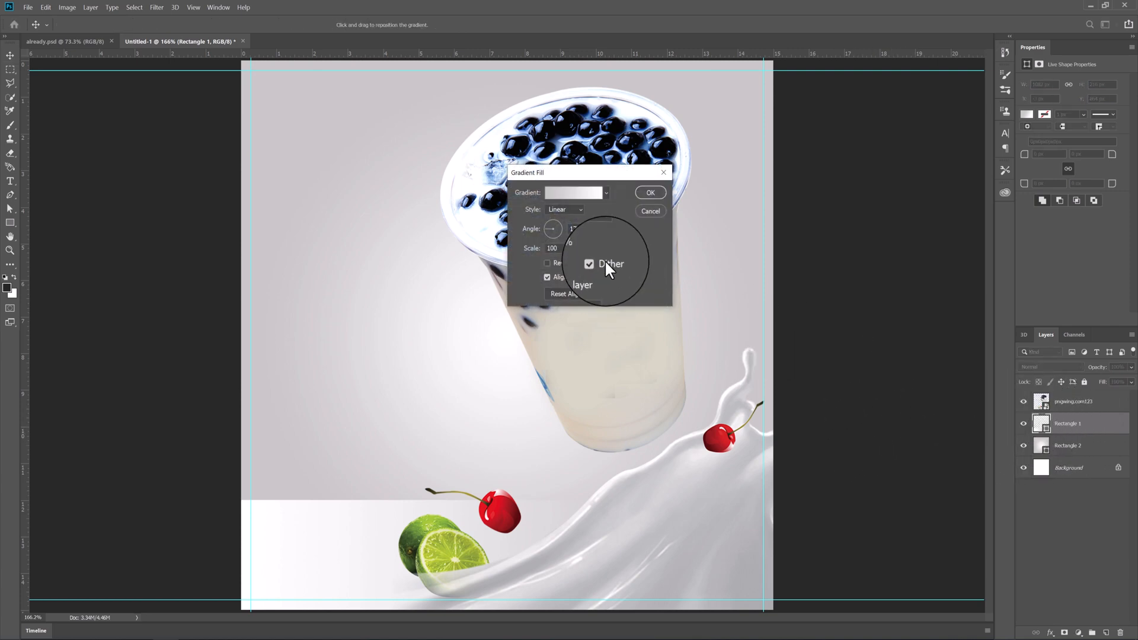
left_click(547, 263)
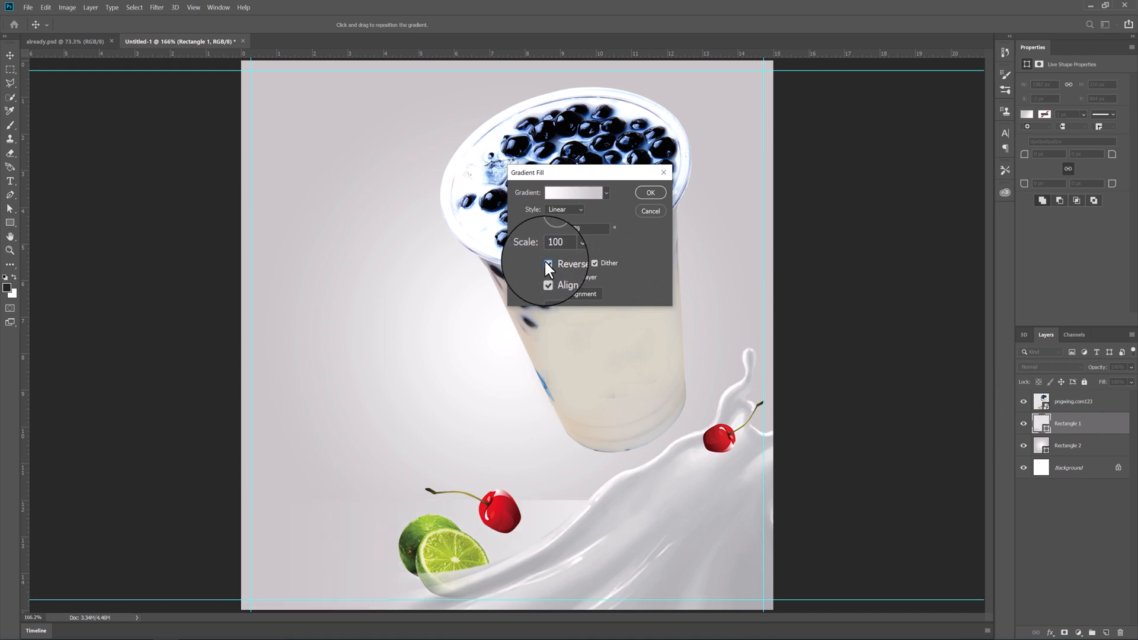
left_click(569, 193)
double_click(494, 333)
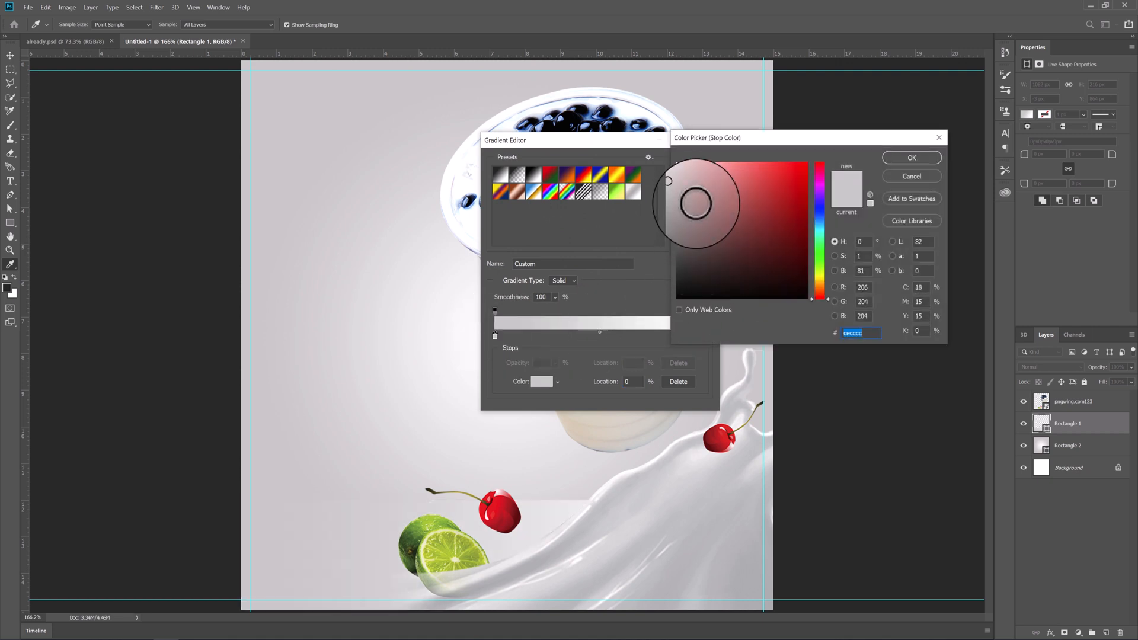
left_click(676, 178)
left_click(677, 180)
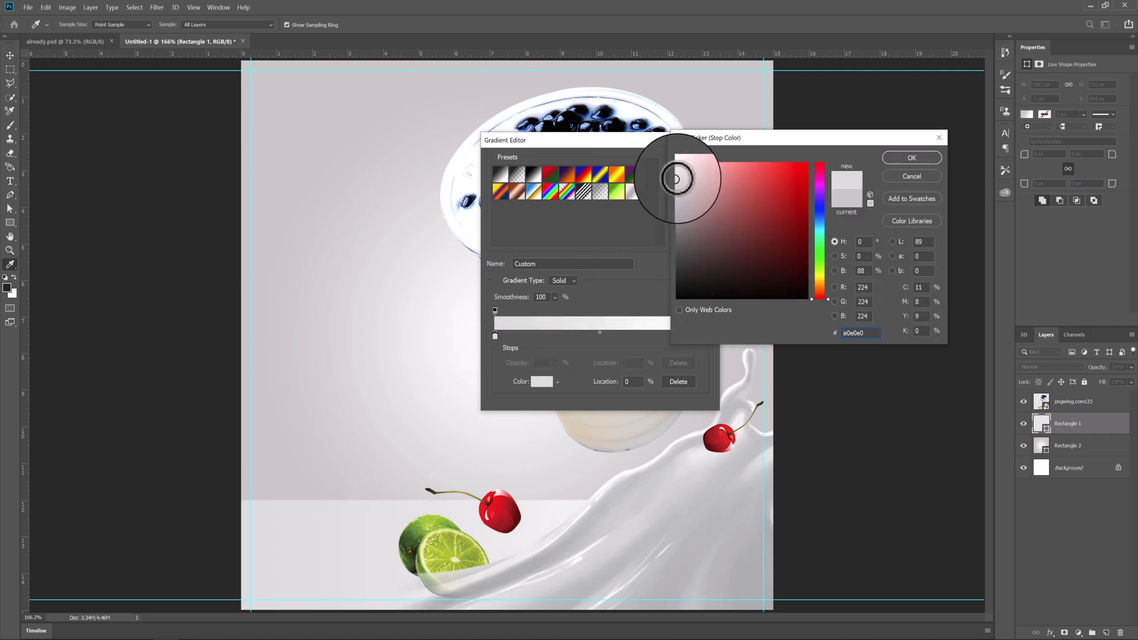
left_click_drag(676, 178, 676, 188)
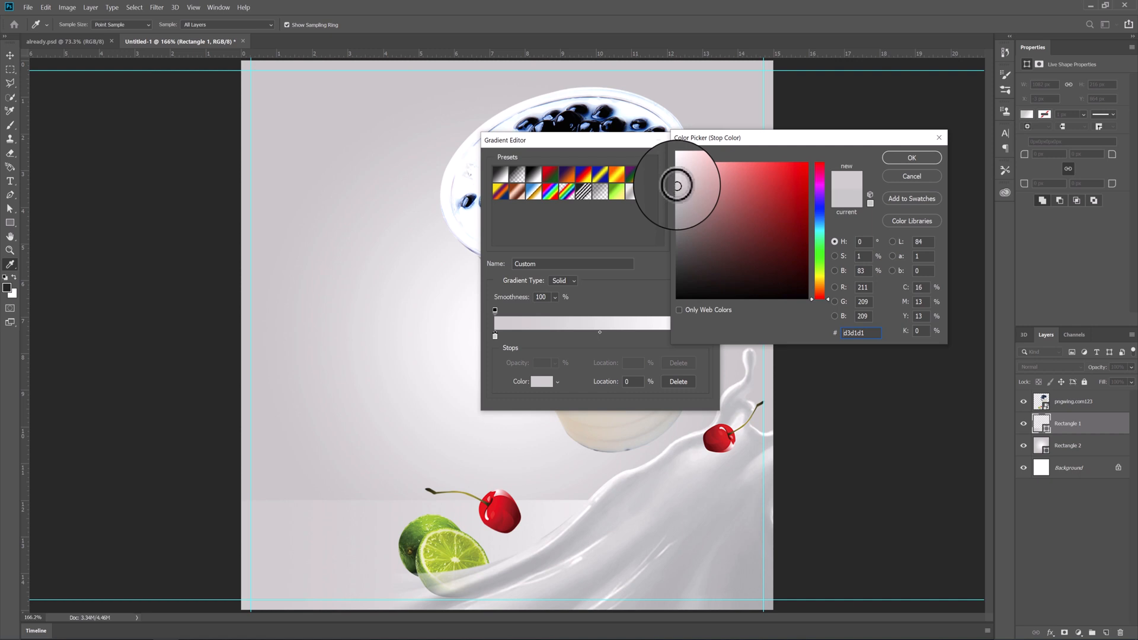
left_click(677, 185)
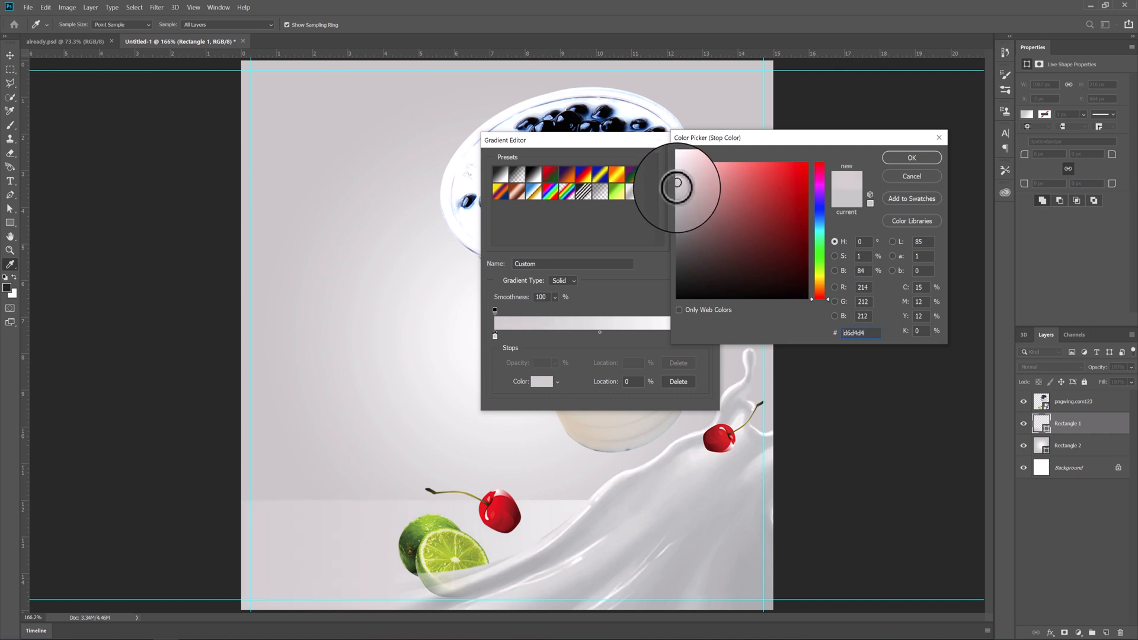
left_click(896, 160)
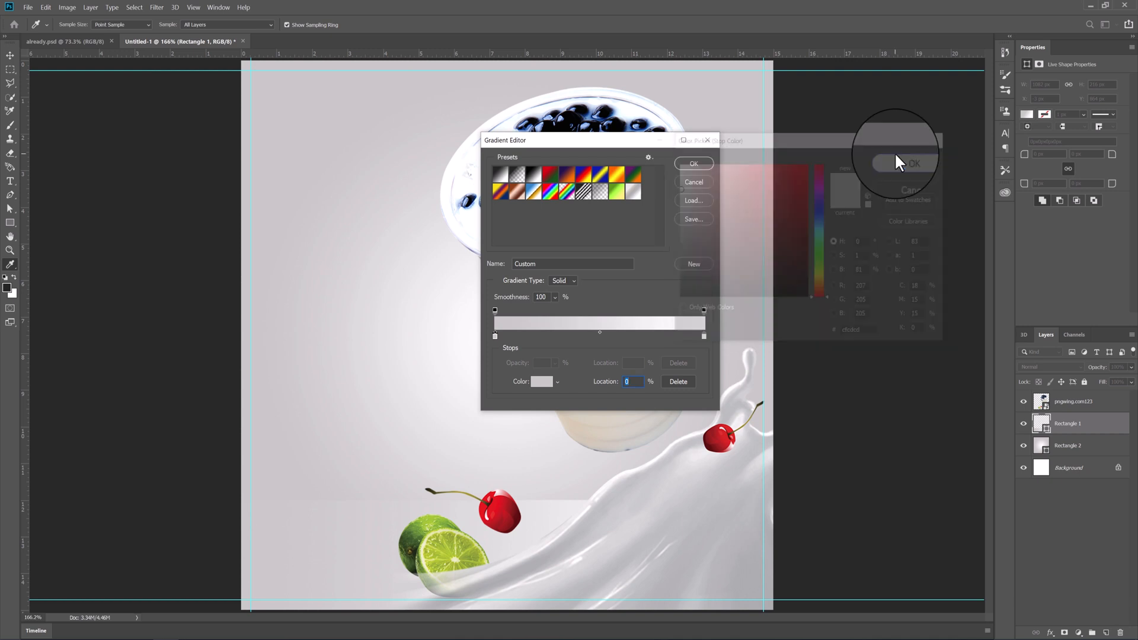
left_click(704, 165)
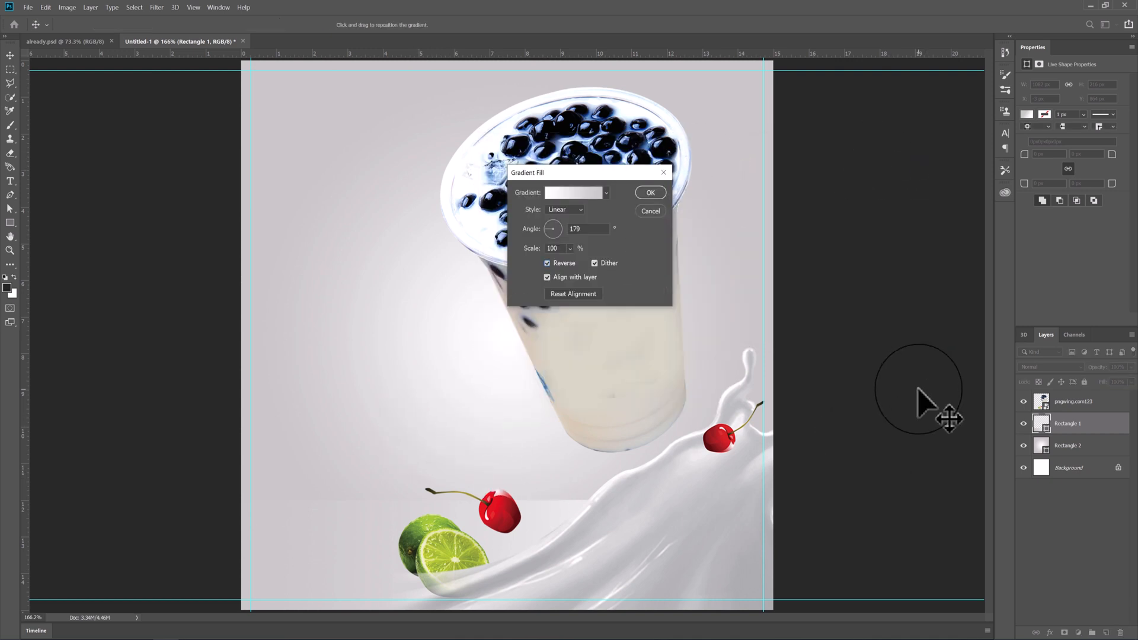
left_click(656, 193)
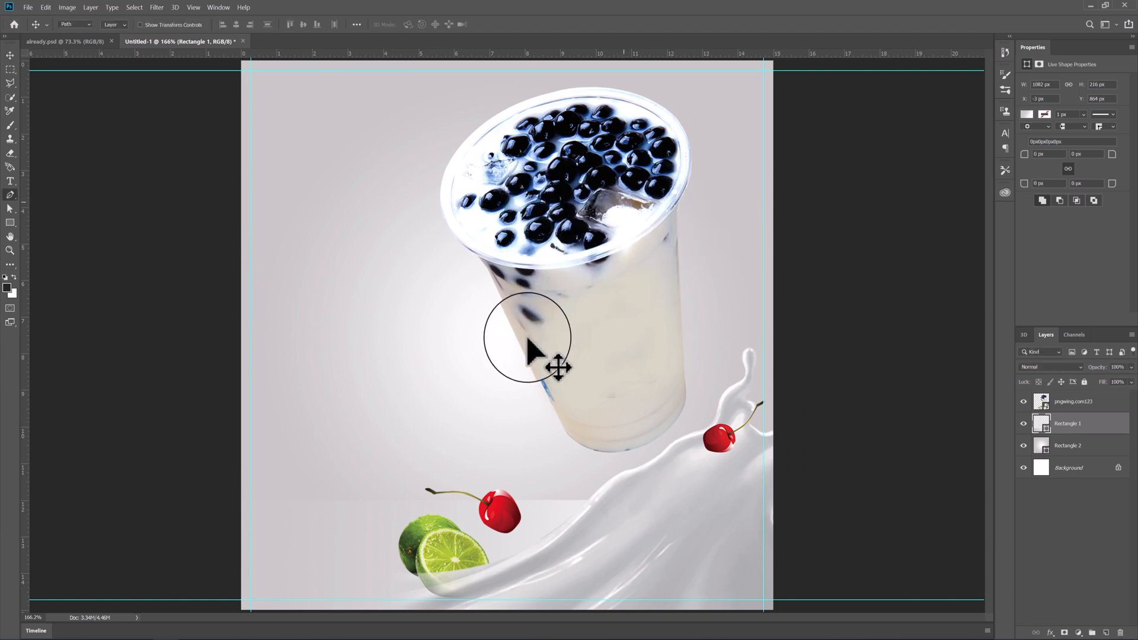
- Add an anchor point on the bottom rectangle's upper edge and pull it down slightly to form a shallow curve
key("p")
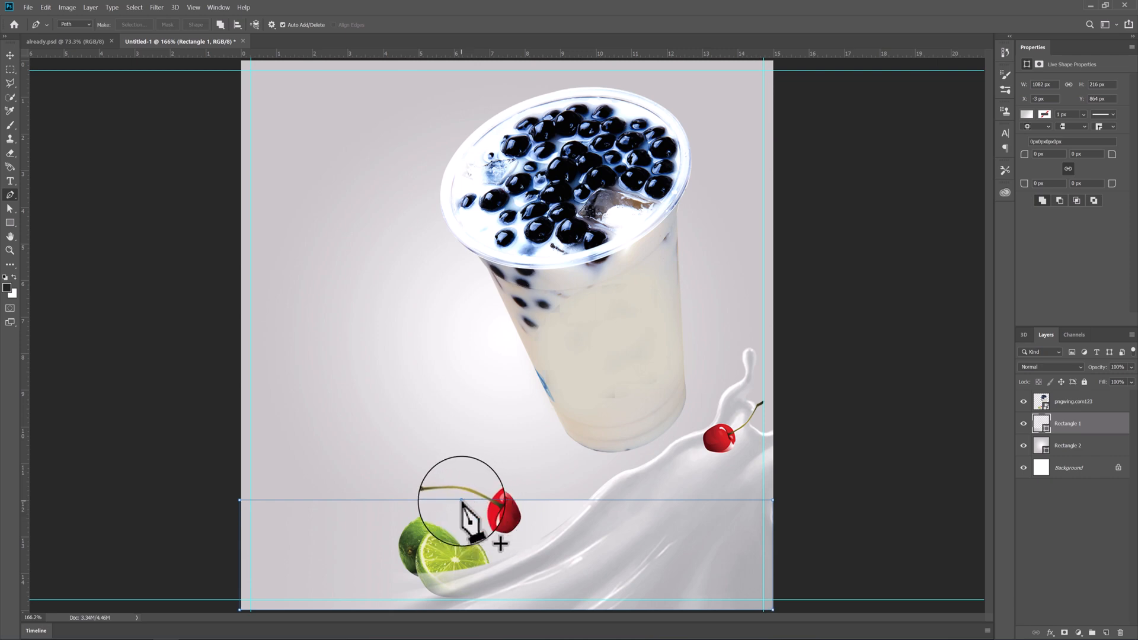
left_click(462, 500)
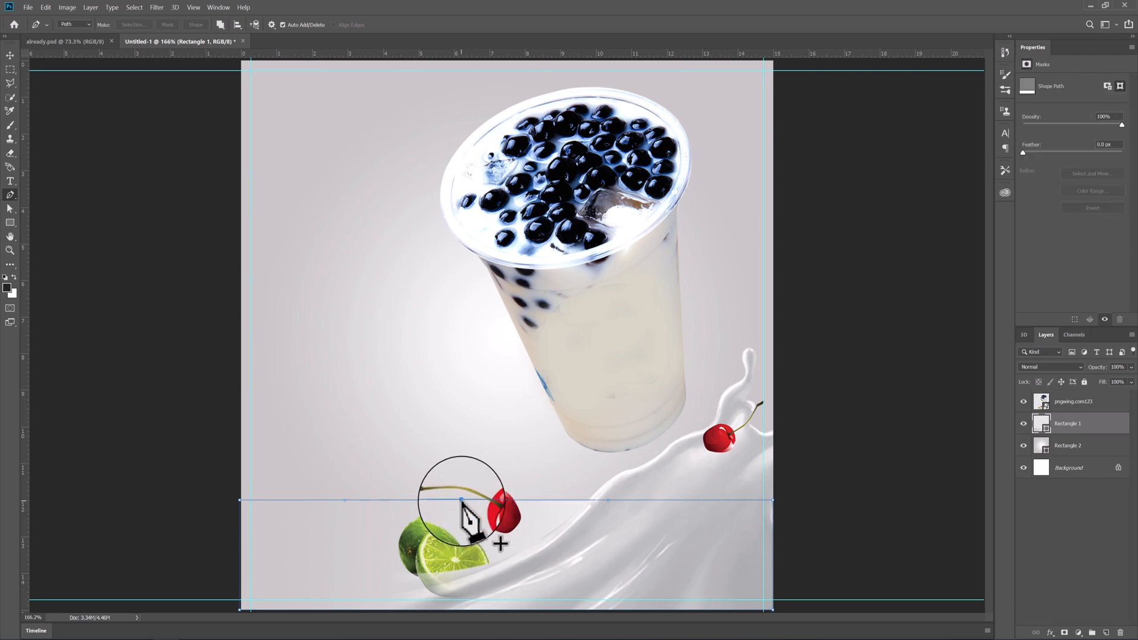
left_click_drag(463, 502, 464, 518)
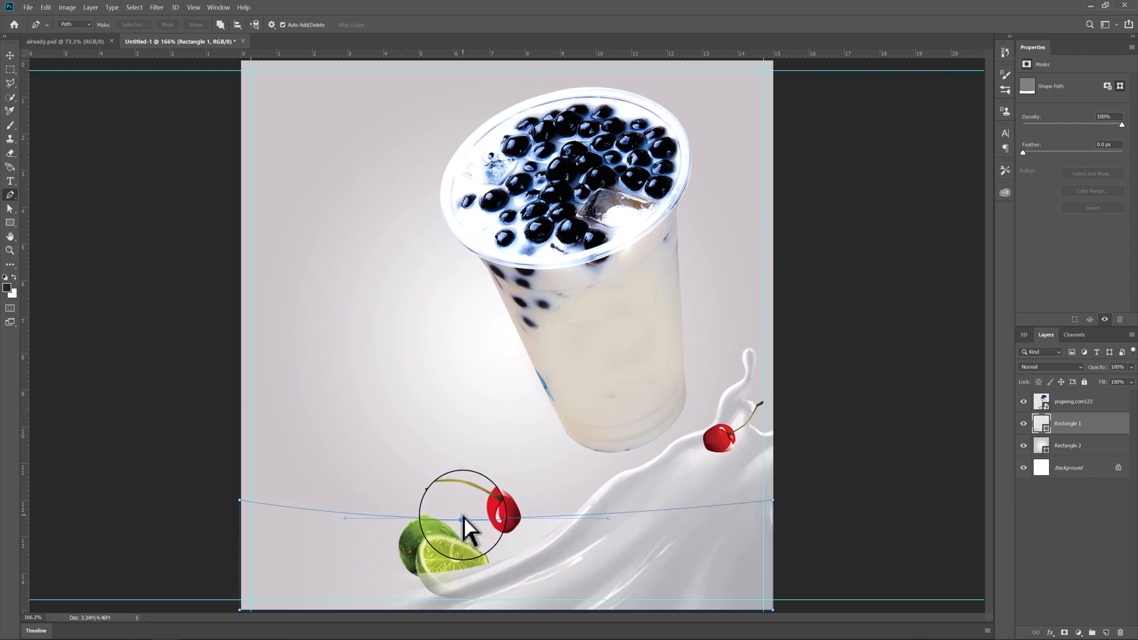
key("Return")
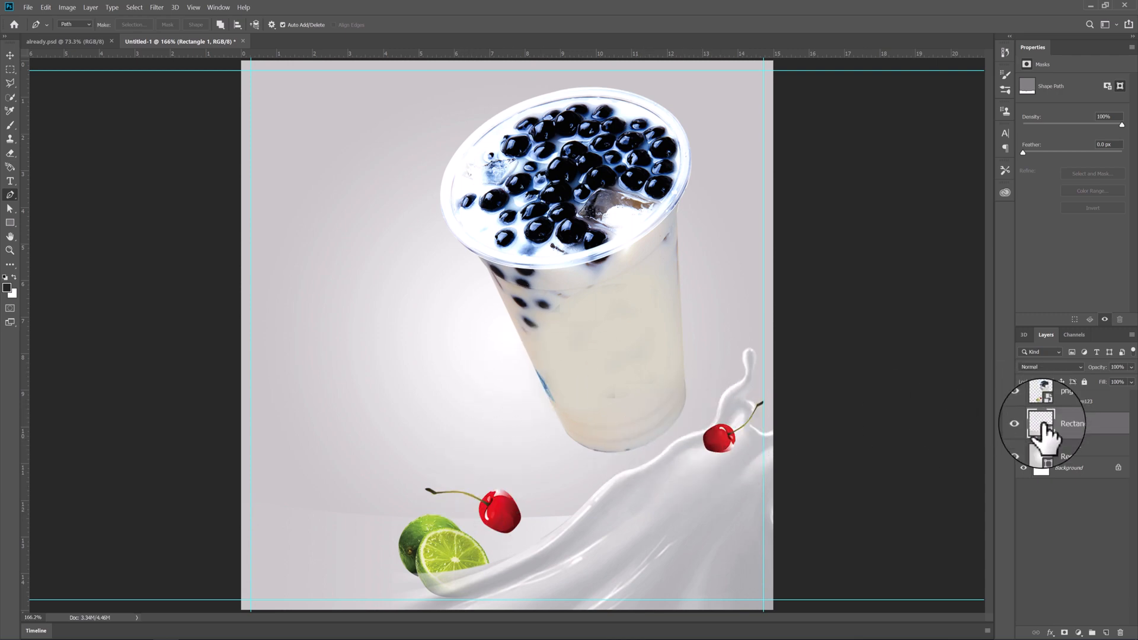
- Move the curved floor rectangle left by about 110 px so it extends past the canvas edge
key("ctrl+t")
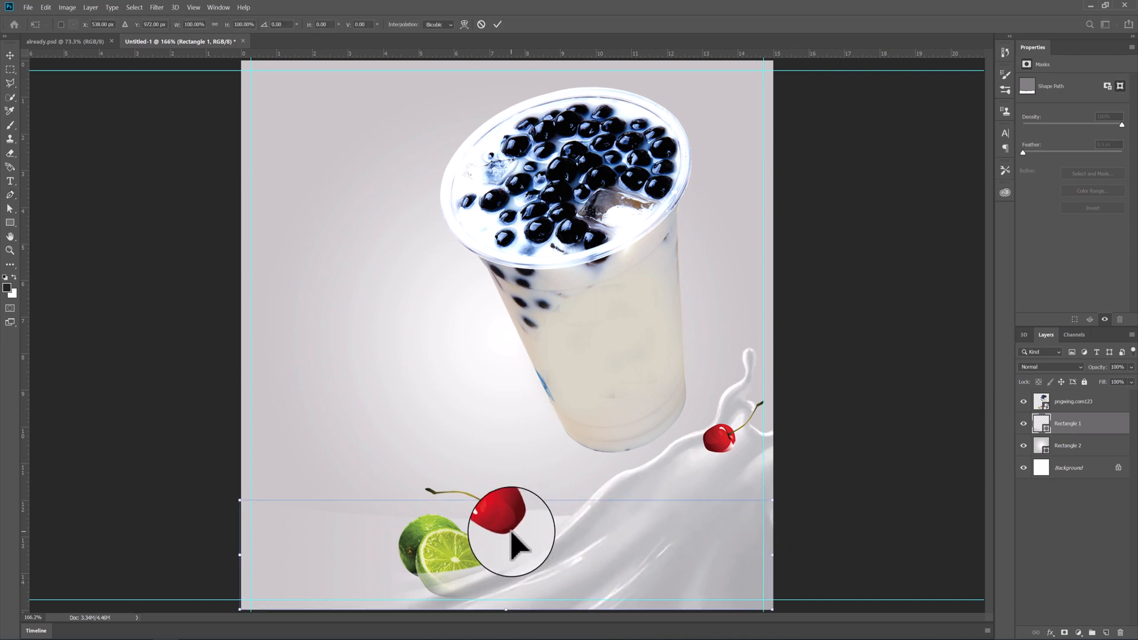
left_click_drag(511, 533, 446, 542)
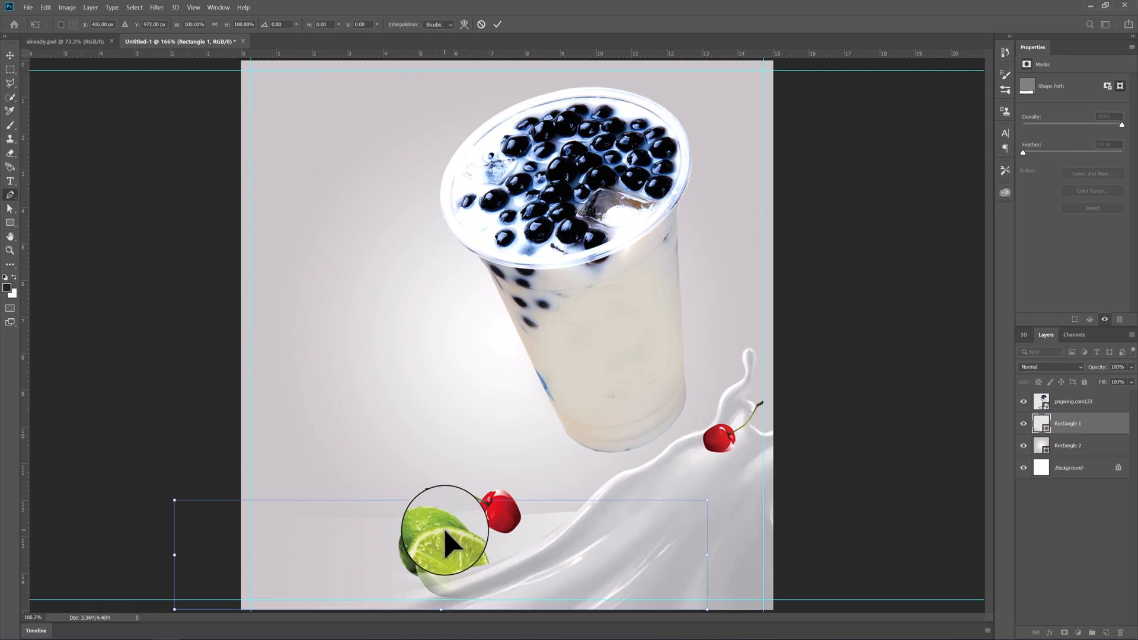
key("Return")
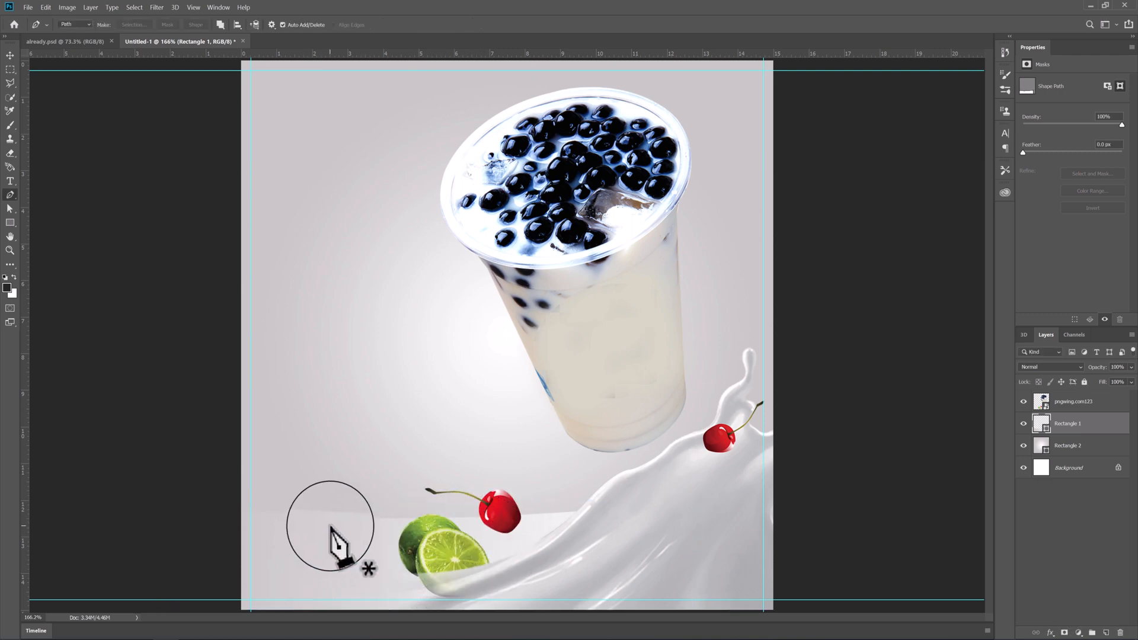
key("v")
left_click_drag(334, 526, 350, 528)
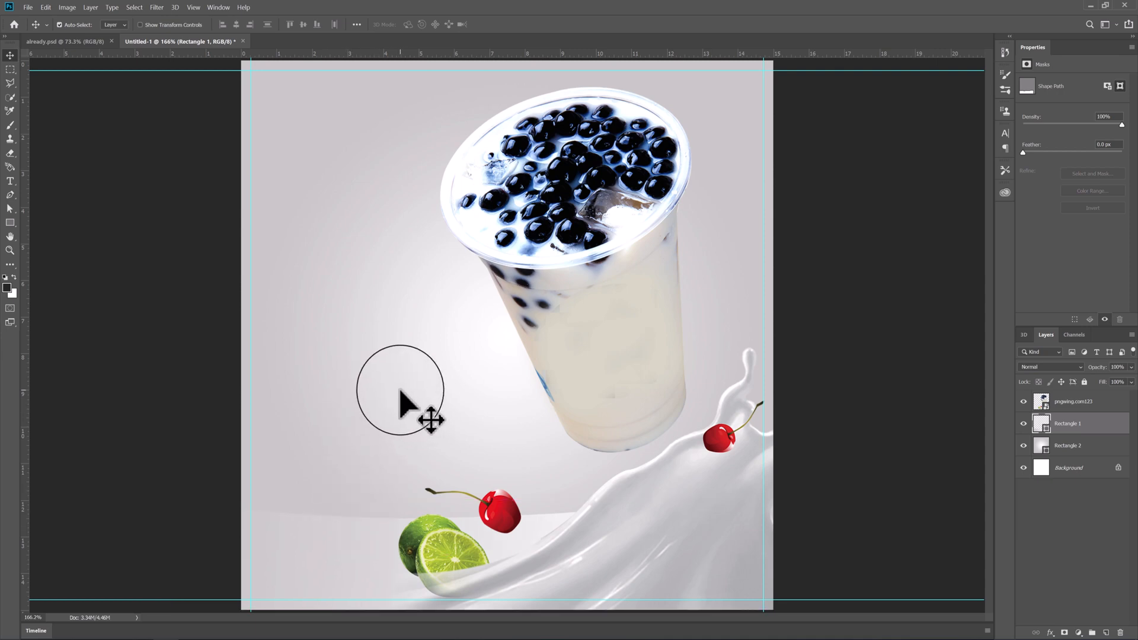
- Lower the middle anchor point of the floor rectangle's curved edge slightly to deepen the curve
key("p")
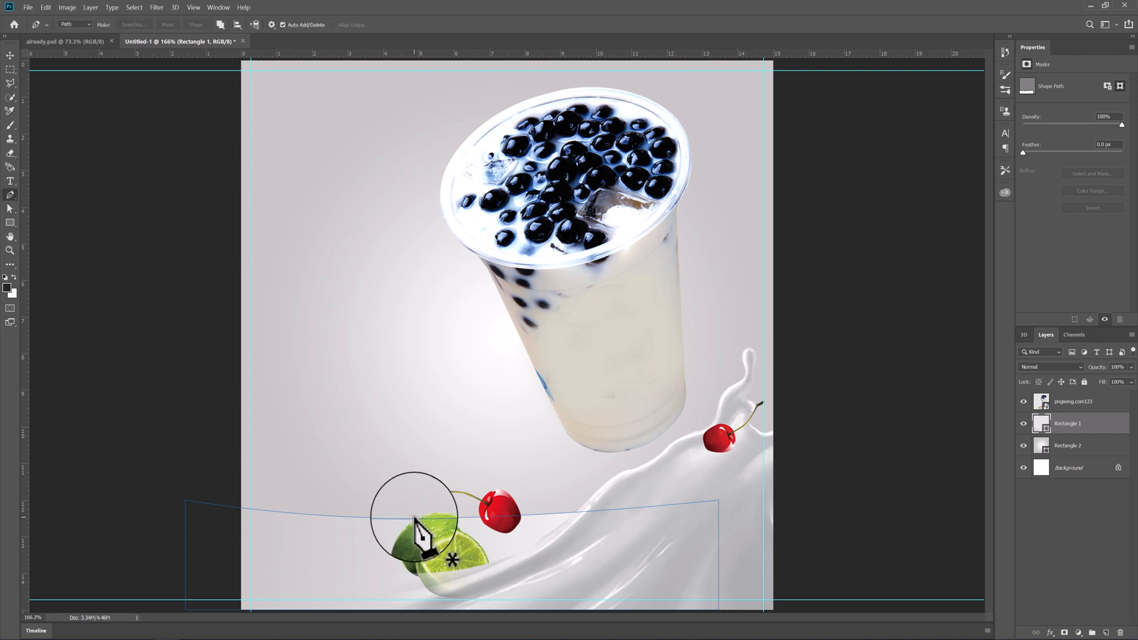
key("a")
left_click(408, 518)
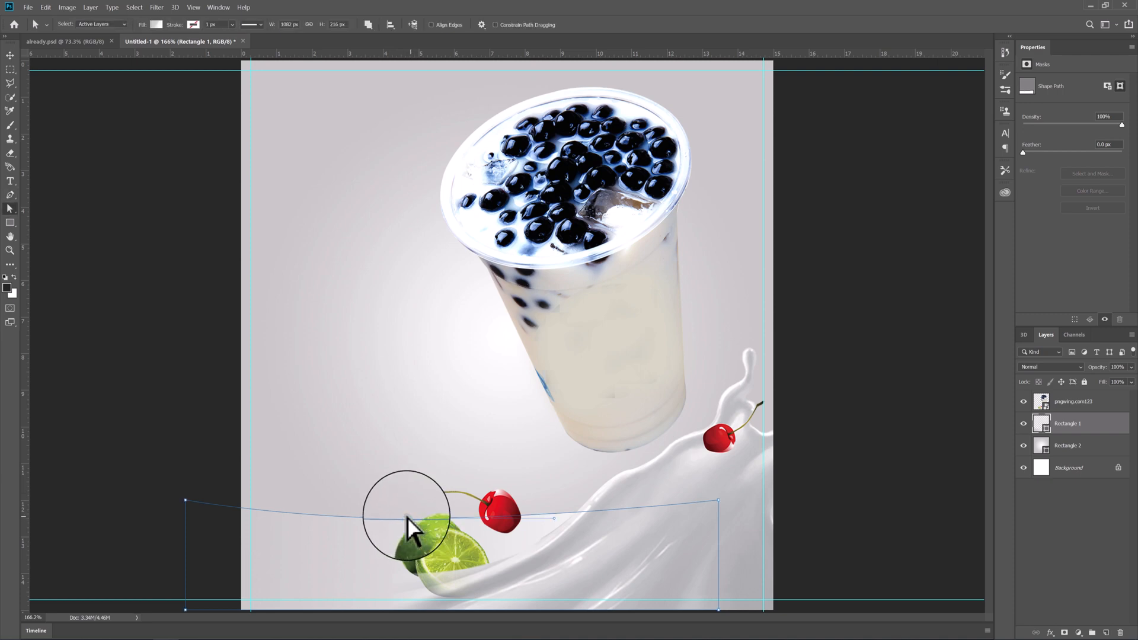
left_click_drag(407, 518, 407, 523)
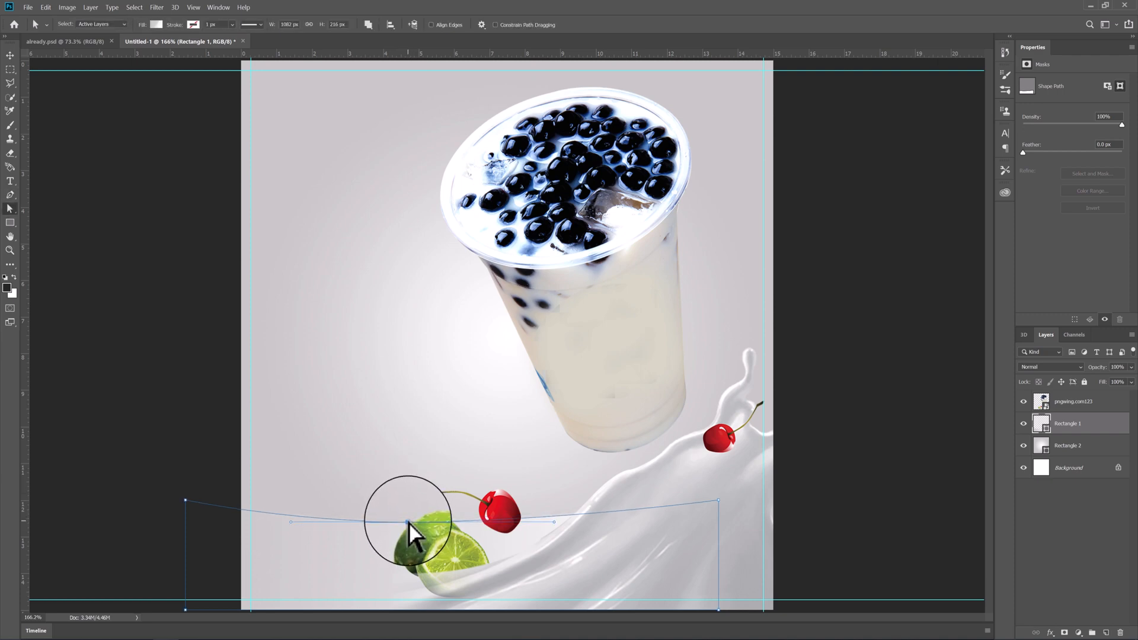
key("Return")
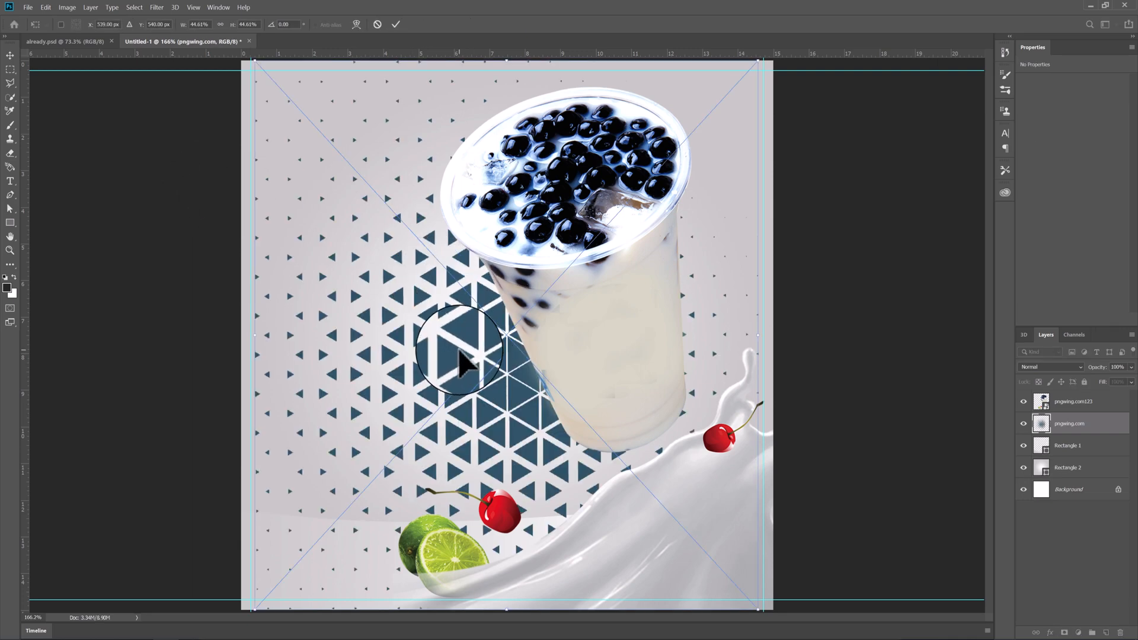
- Place the triangle pattern image pngwing.com.png directly beneath the drink layer and set its blend mode to Divide
key("Return")
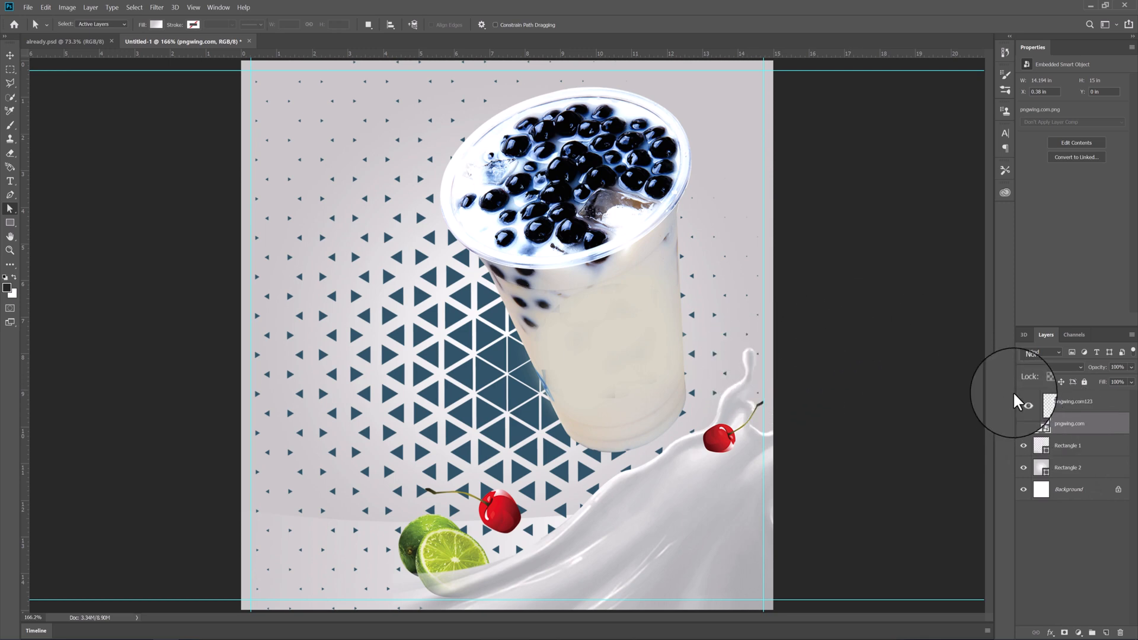
left_click(1031, 364)
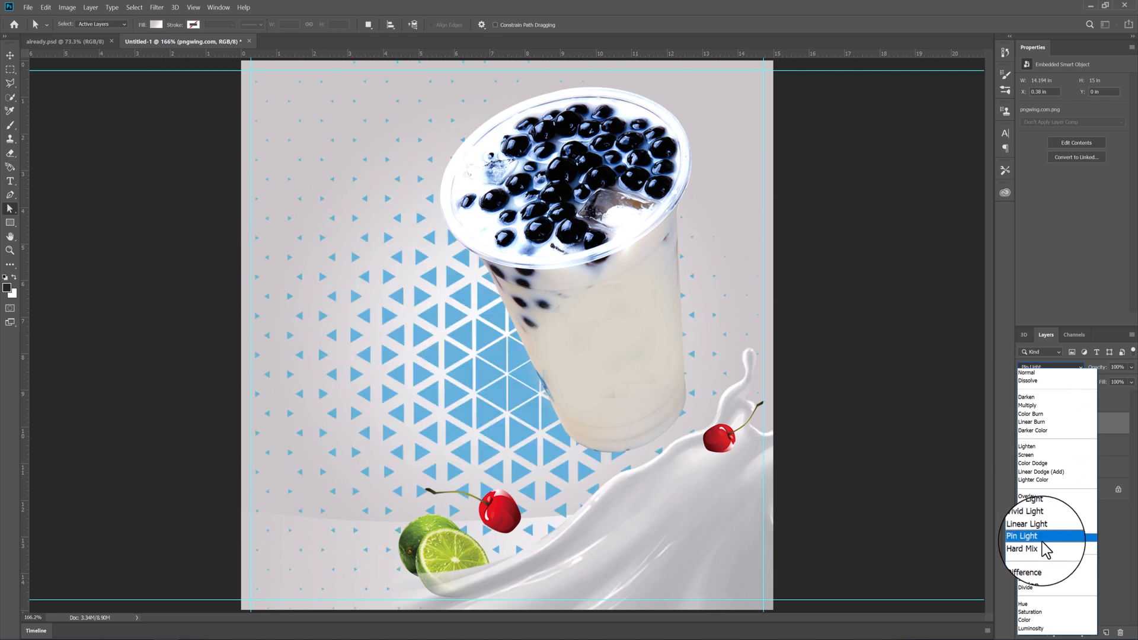
left_click(1041, 589)
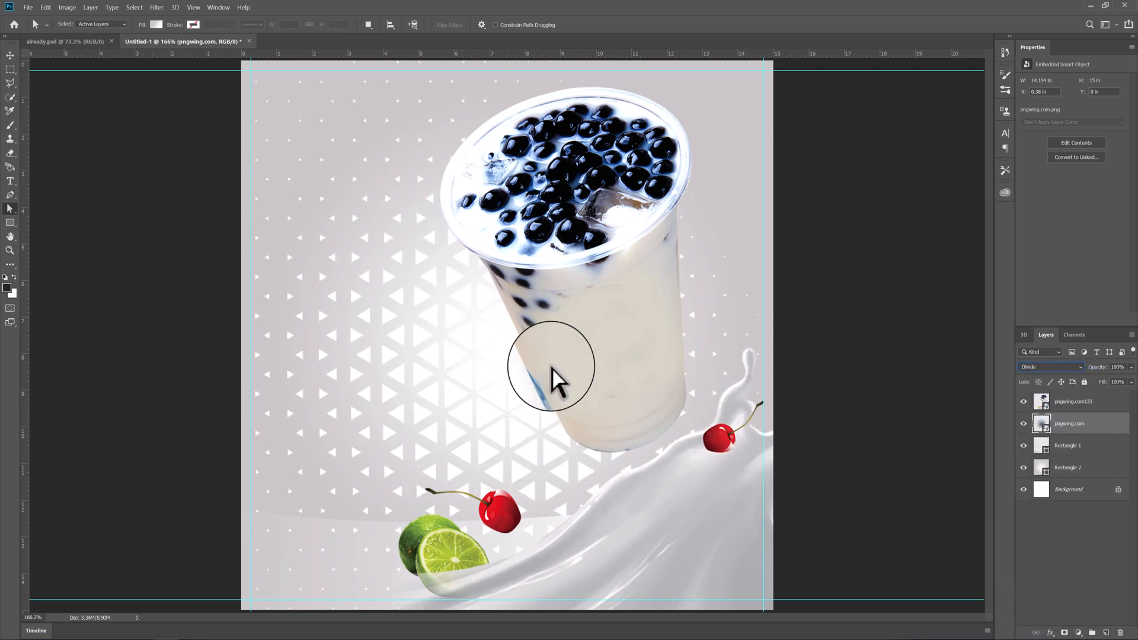
- Add a layer mask to the triangle pattern and fade its outer edges with a reversed black-to-white radial gradient
left_click(1065, 633)
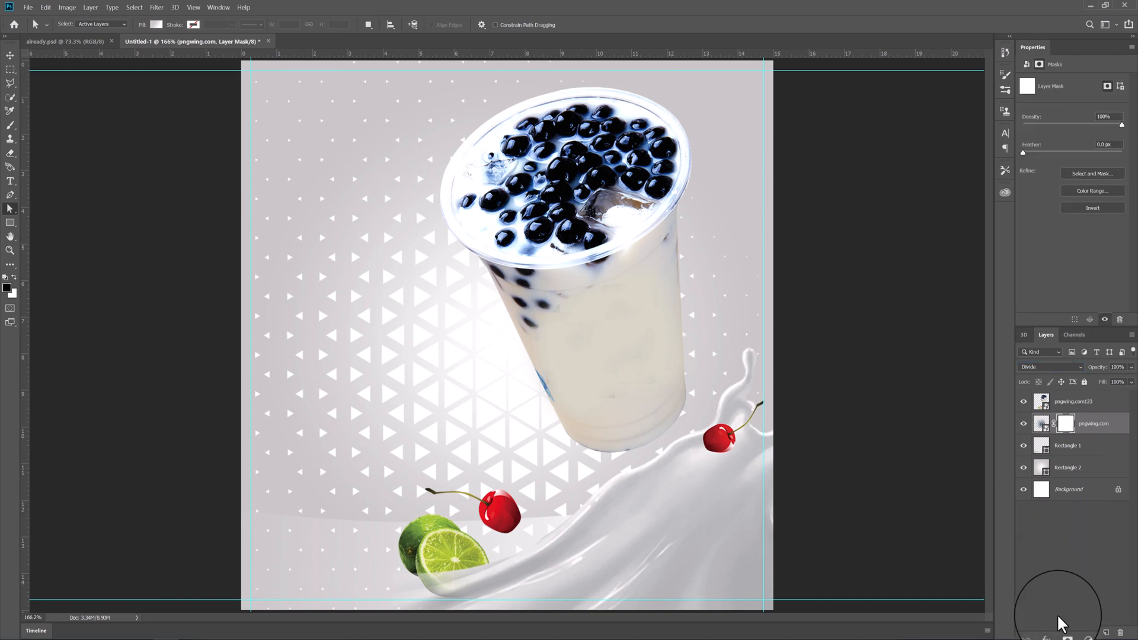
key("g")
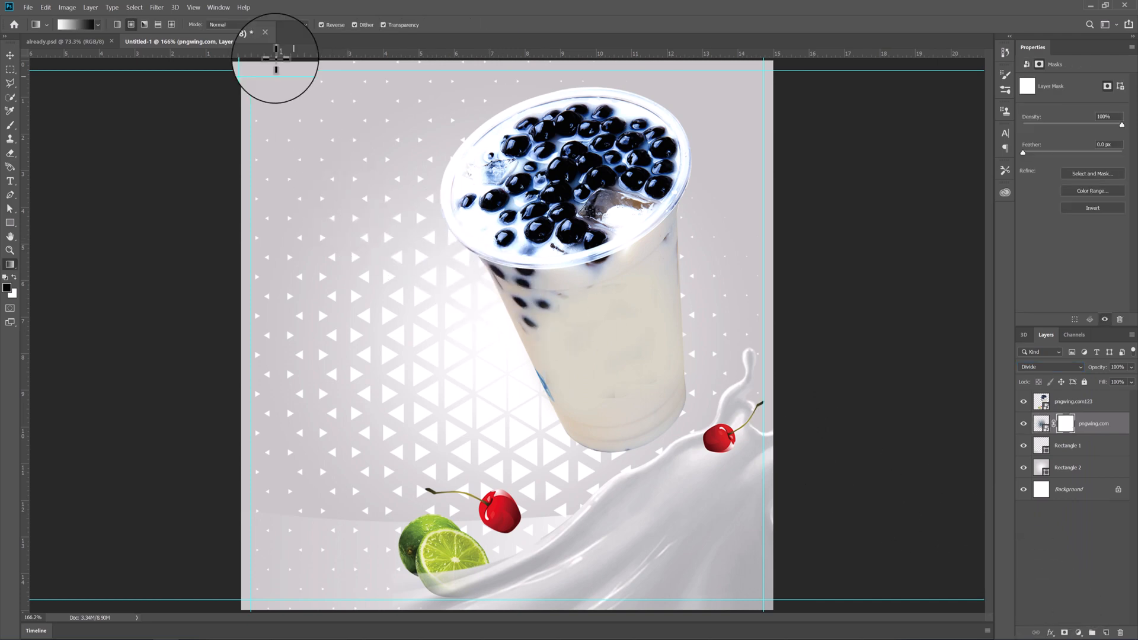
left_click_drag(492, 331, 754, 320)
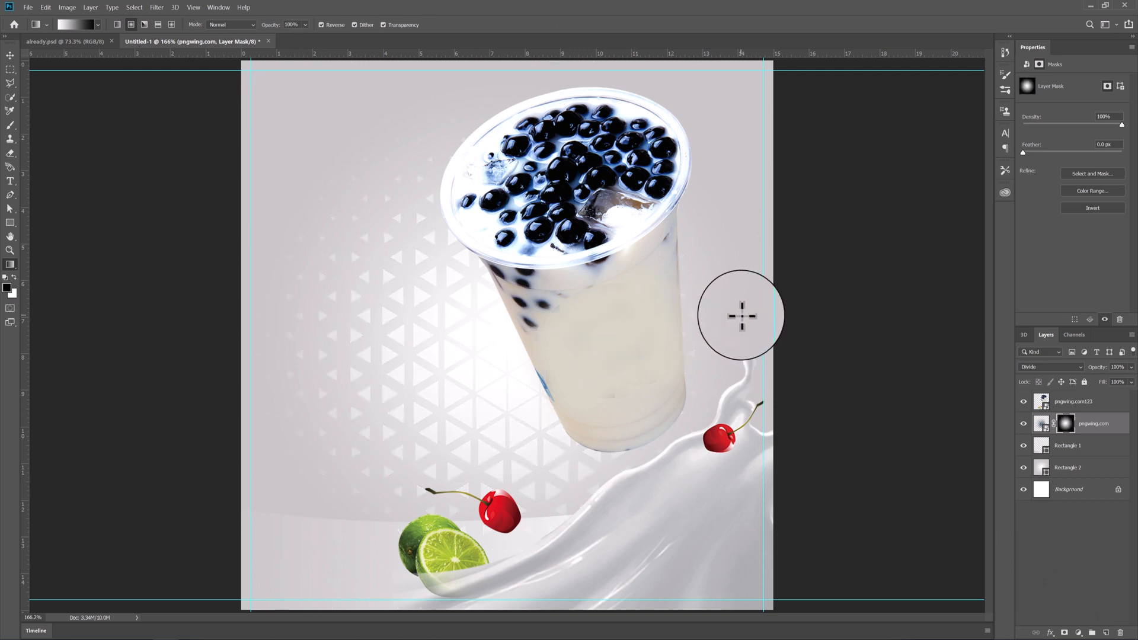
- Scale the masked triangle pattern to about 81% and move it up and right behind the cup
key("ctrl+t")
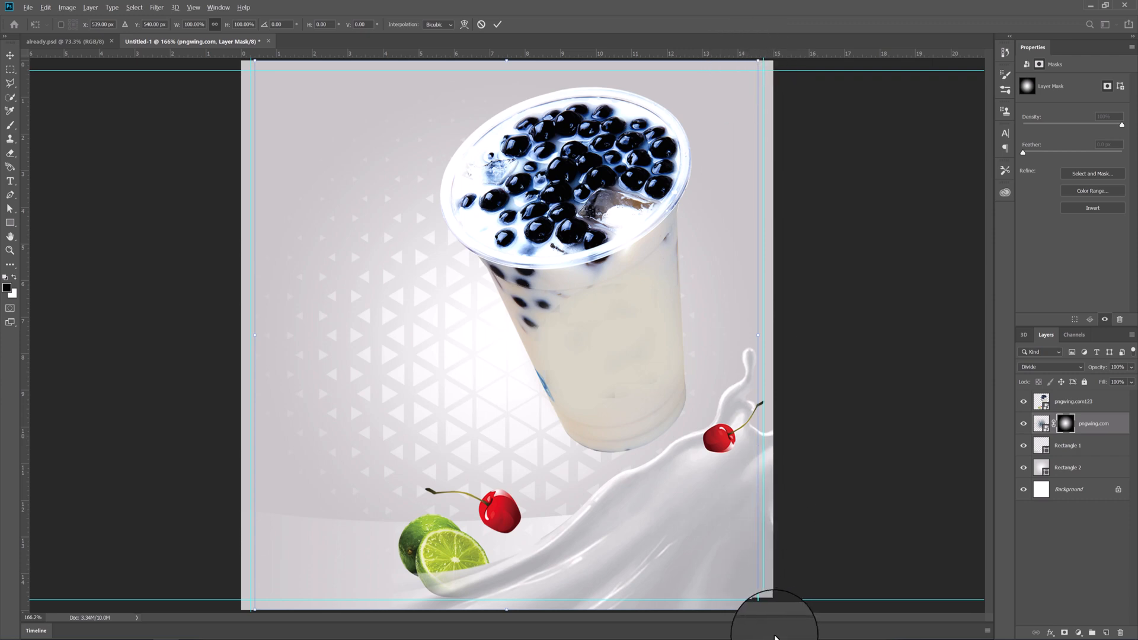
left_click_drag(756, 607, 709, 554)
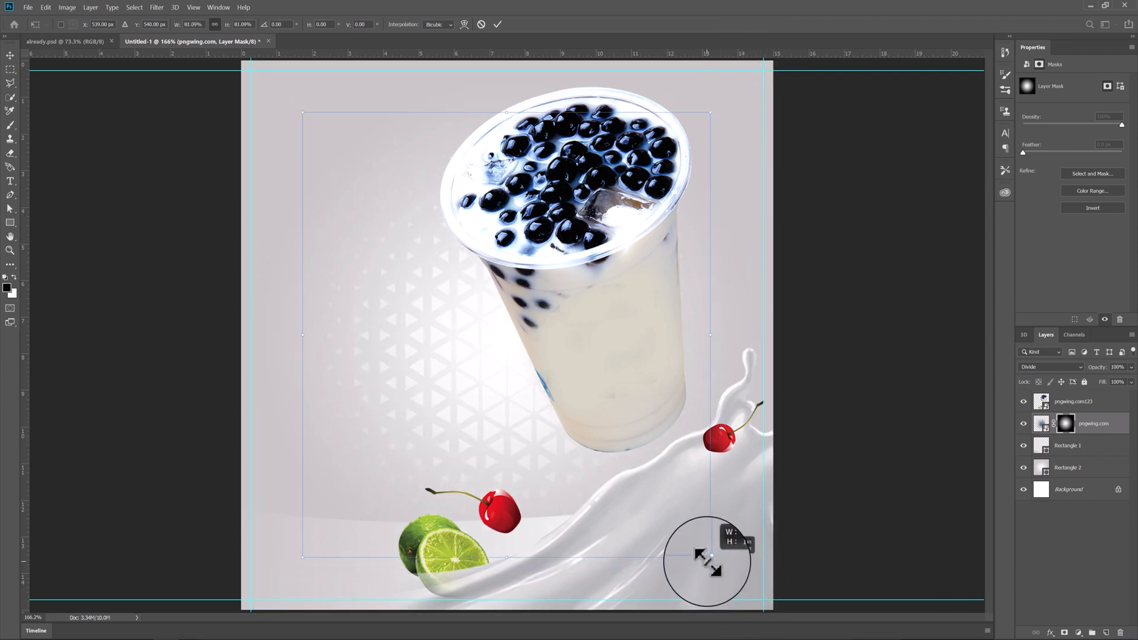
left_click_drag(394, 330, 449, 298)
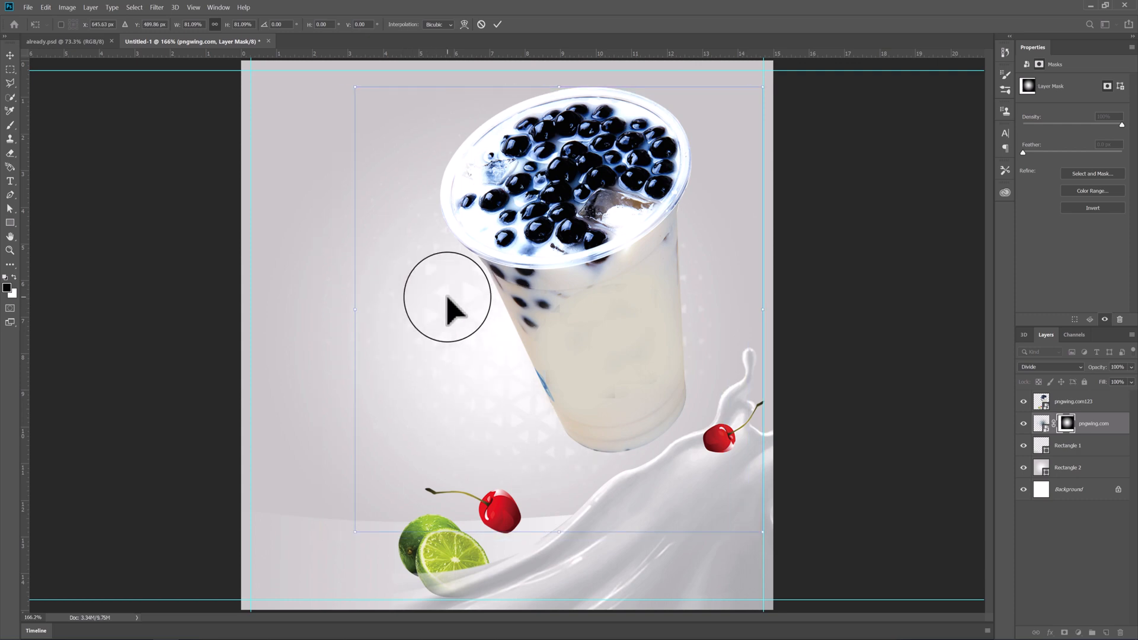
key("Return")
- Redraw the radial gradient on the pattern's mask from the cup's left side outward, ending near the canvas's right edge
key("g")
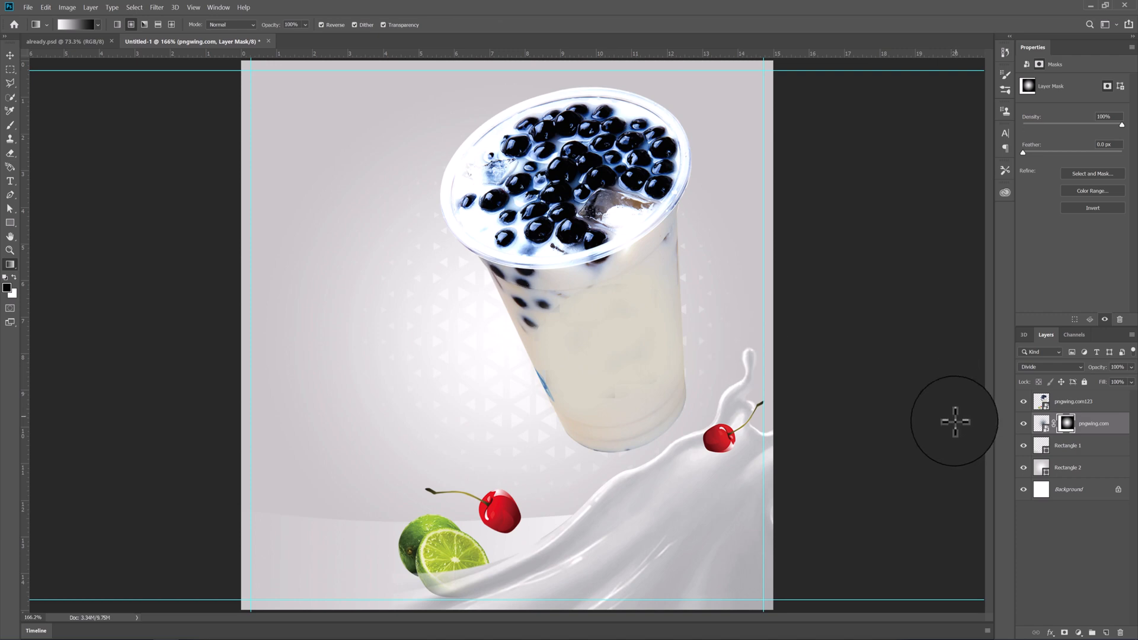
left_click_drag(528, 329, 887, 331)
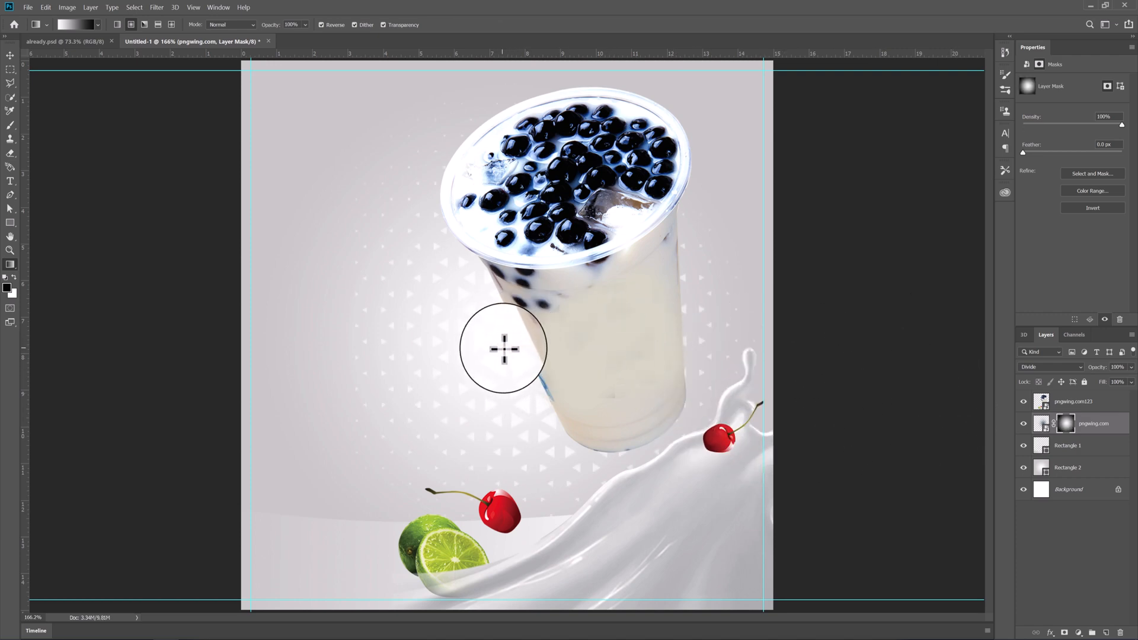
left_click_drag(503, 348, 712, 345)
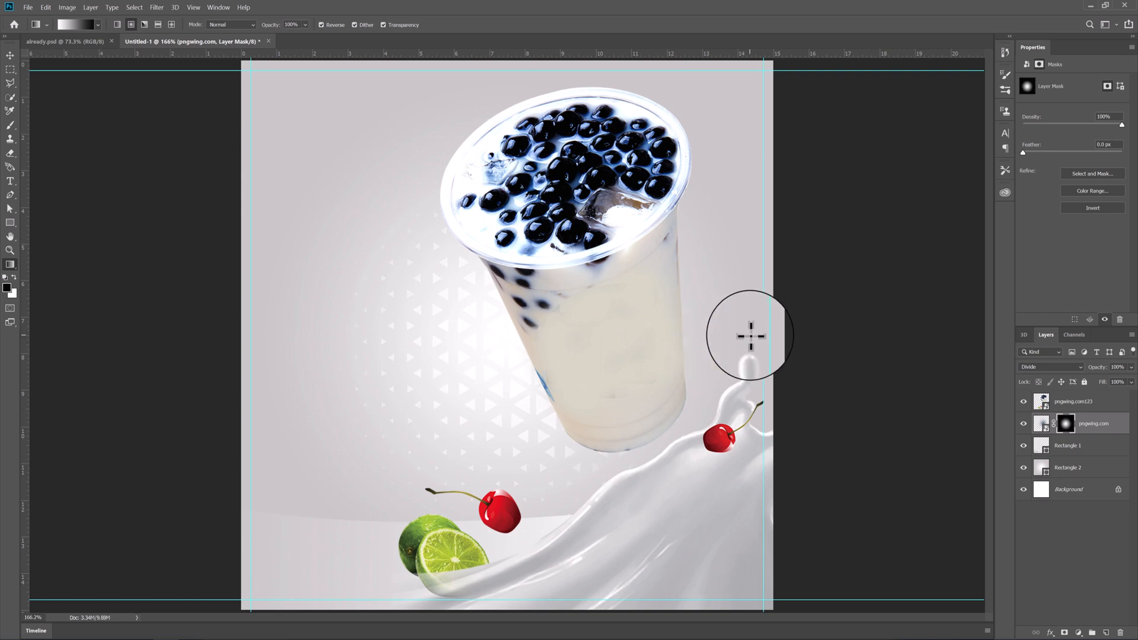
- Group the triangle pattern and both rectangle layers into a group named Background
key("v")
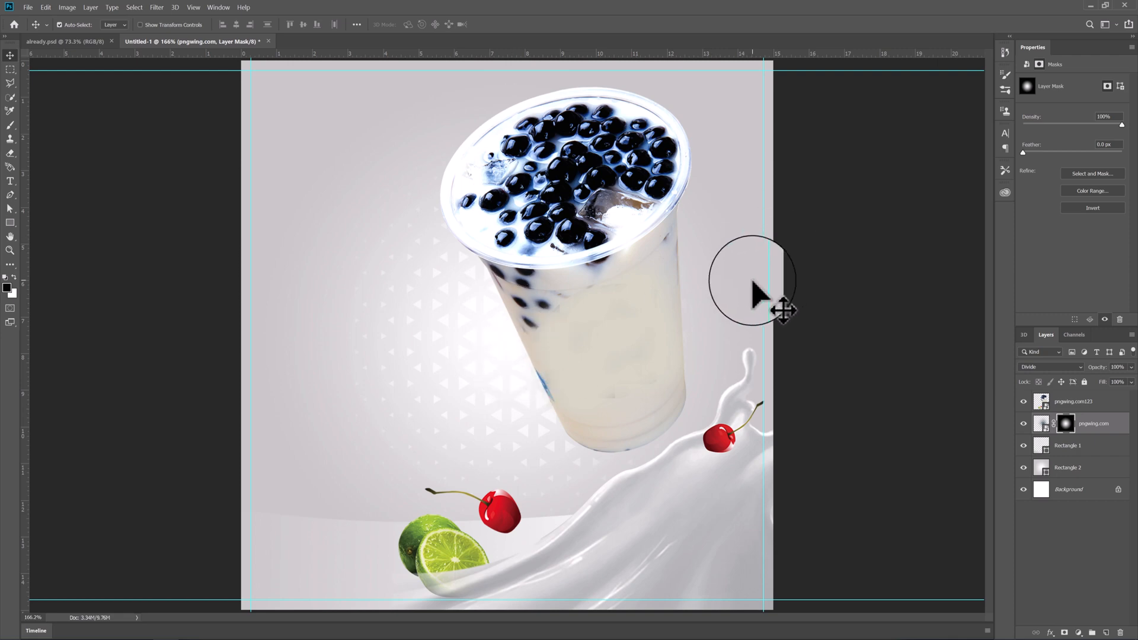
left_click(1071, 472, "shift")
key("ctrl+g")
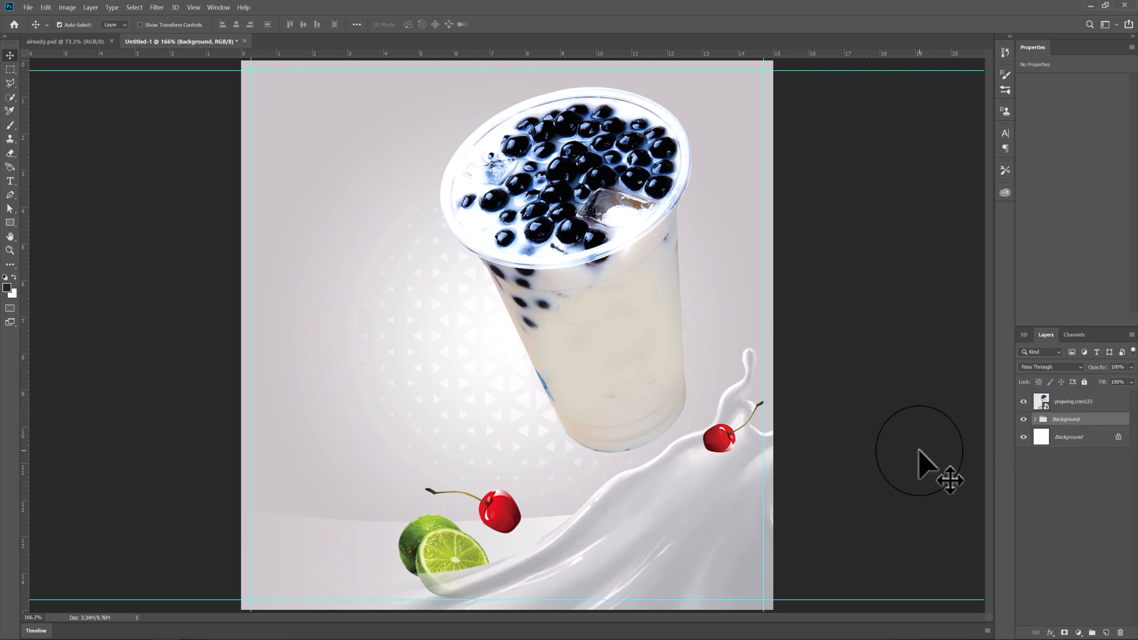
- Group the drink image layer into a group named Products
left_click(1065, 403)
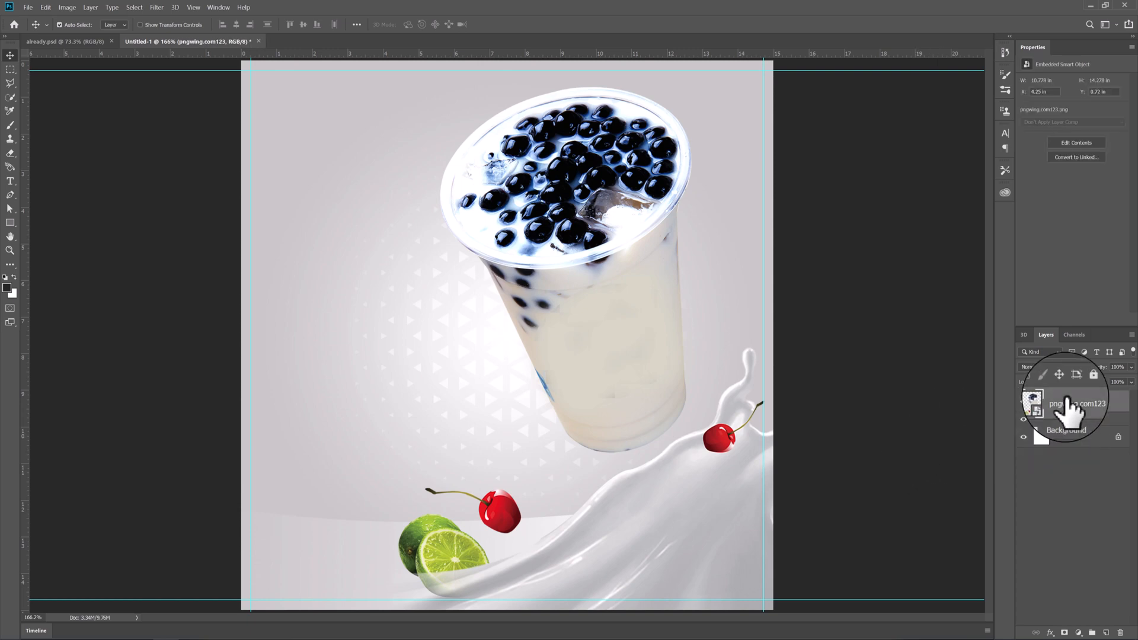
key("ctrl+g")
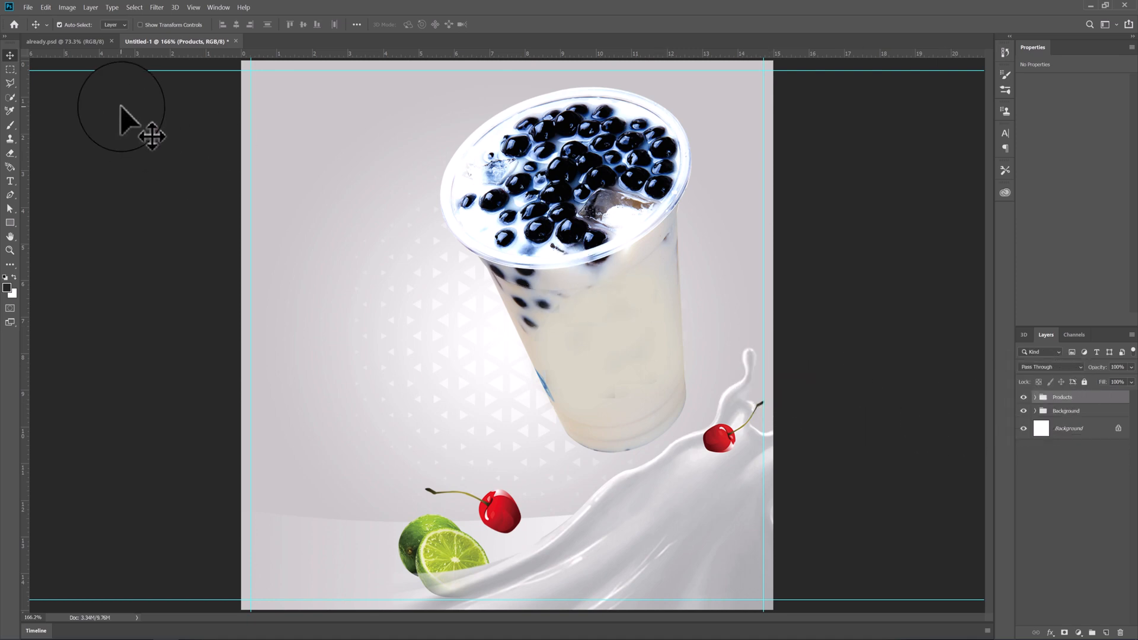
left_click(89, 42)
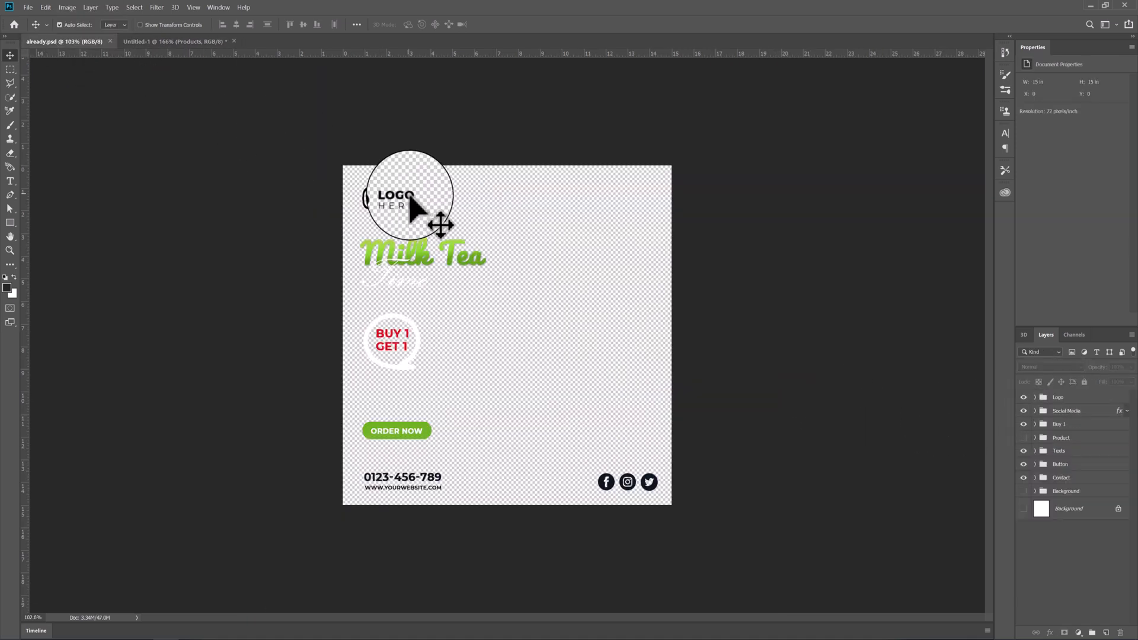
left_click(370, 199)
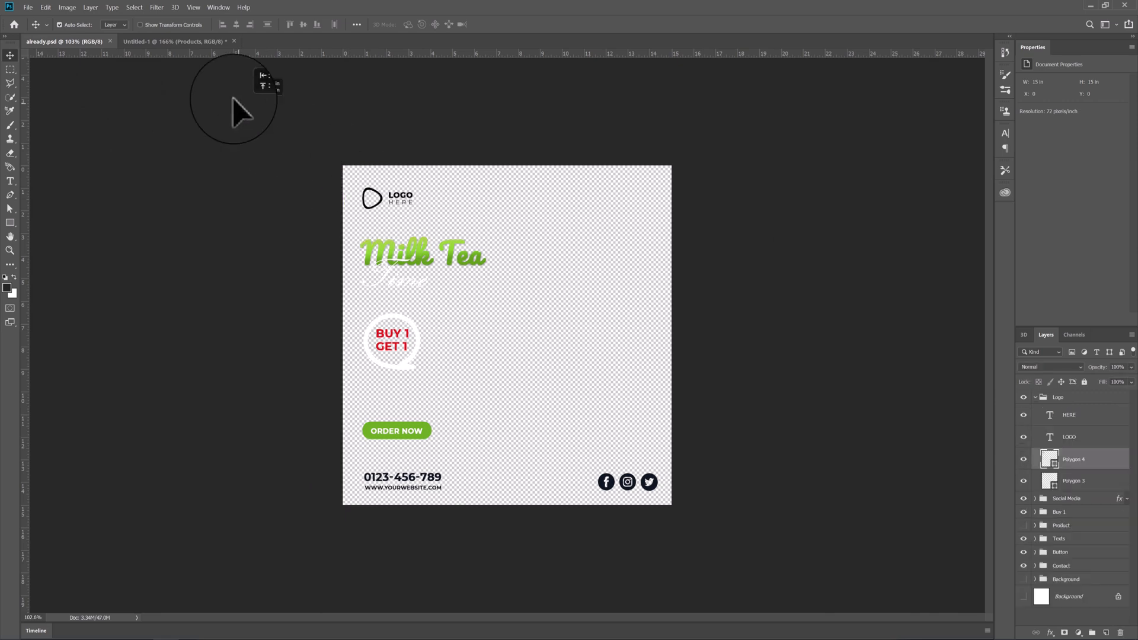
left_click(188, 41)
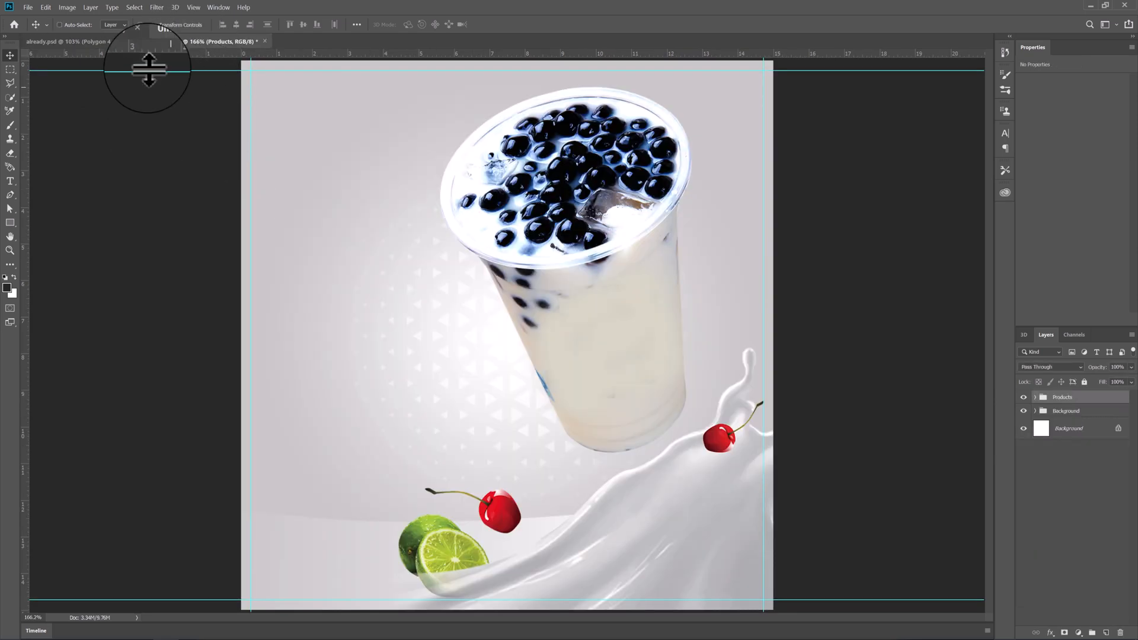
- Set the Move tool's auto-select to Group and copy the whole logo from already.psd into the poster's upper-left corner
left_click(108, 41)
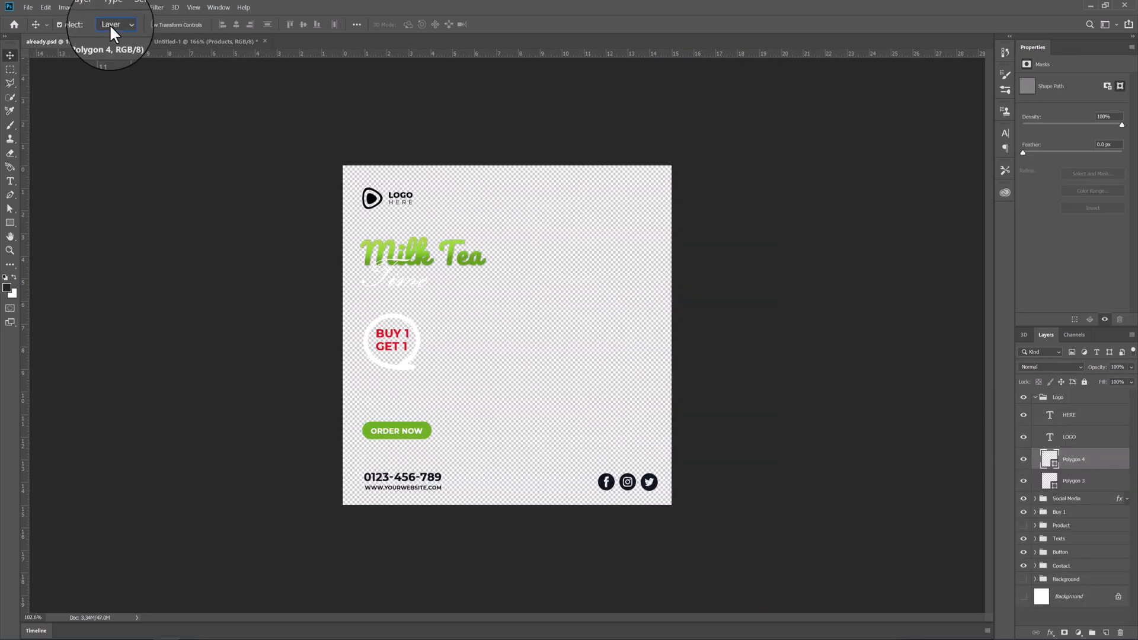
left_click(112, 22)
left_click(116, 34)
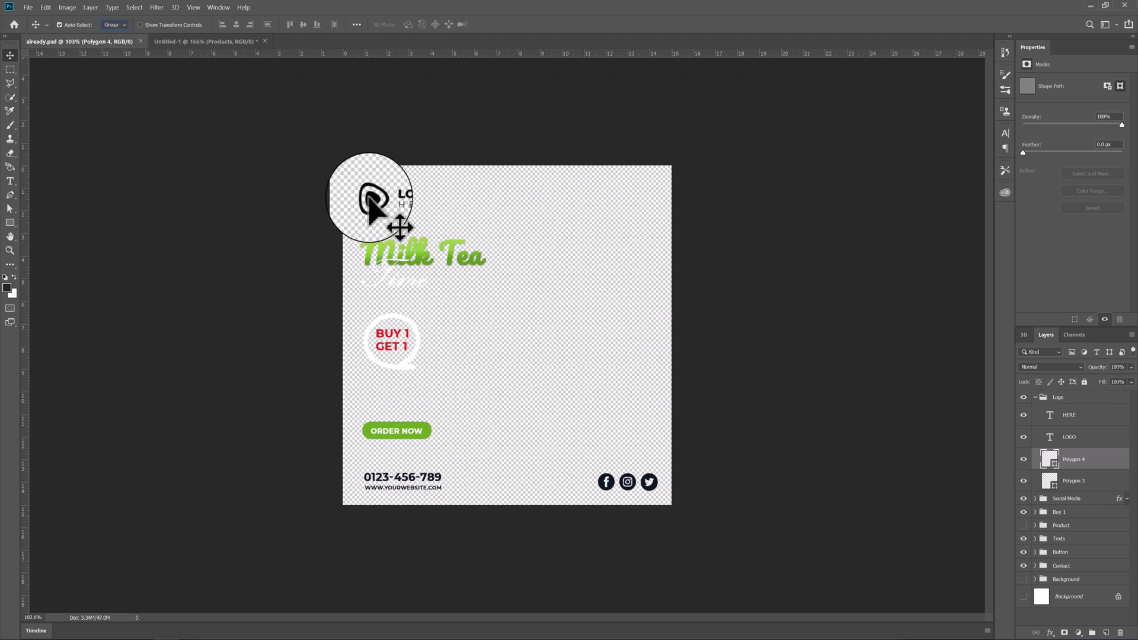
left_click_drag(374, 202, 274, 102)
- Copy the Milk Tea Time text group from already.psd into the poster and move it out of the Logo group, above it
left_click(88, 41)
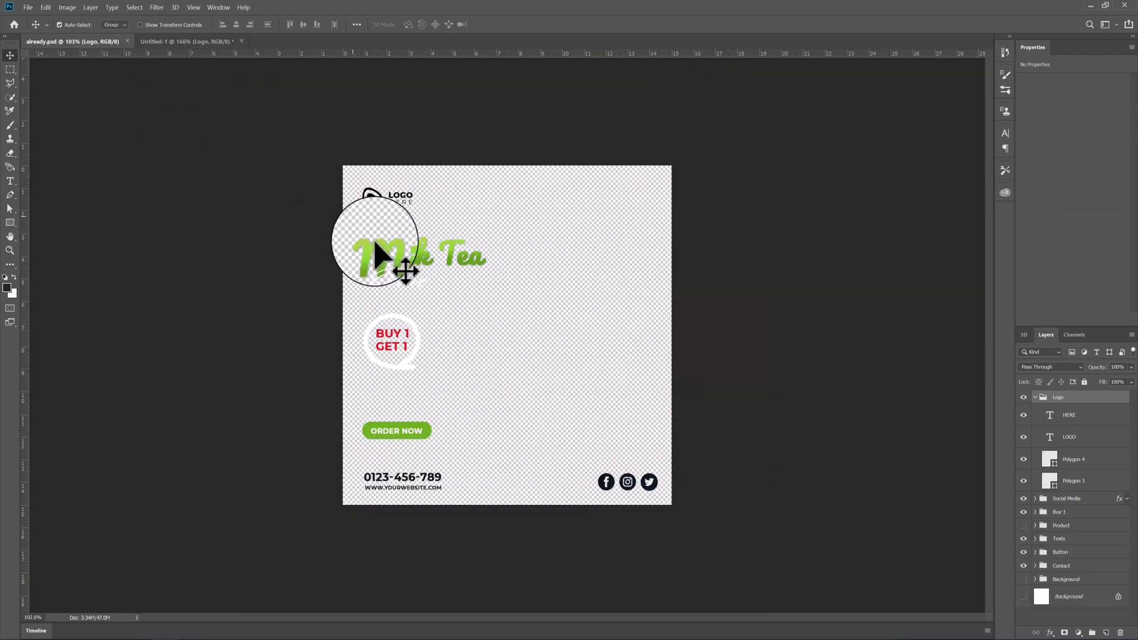
left_click_drag(375, 242, 354, 163)
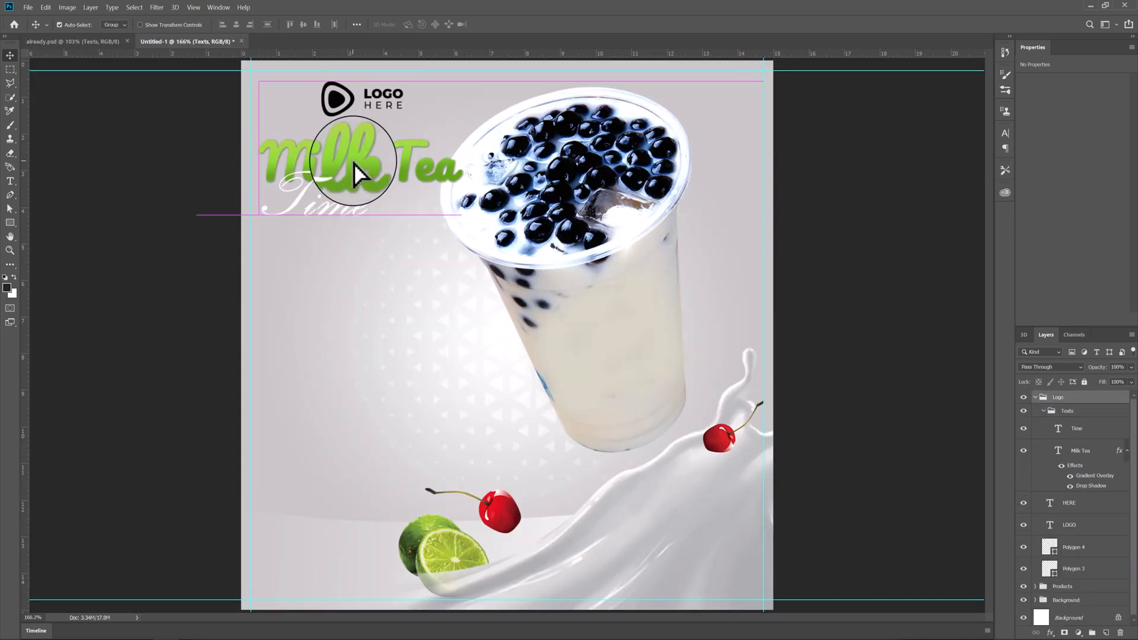
key("ctrl+z")
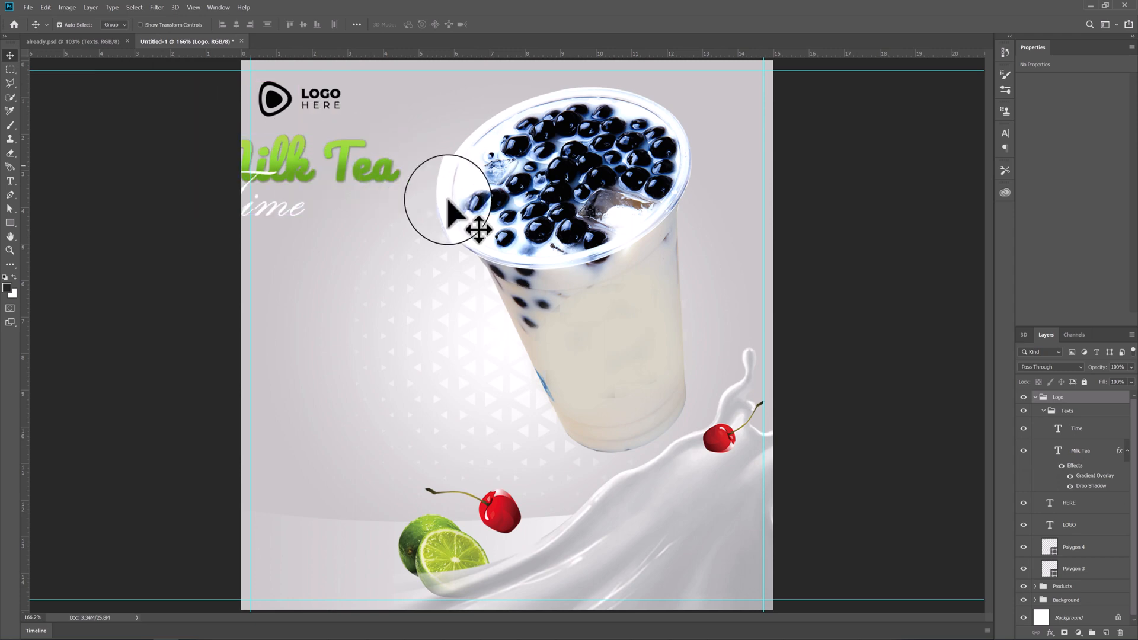
left_click(1066, 411)
mouse_move(1068, 411)
left_mouse_down()
mouse_move(1061, 382)
mouse_move(1068, 392)
left_mouse_up()
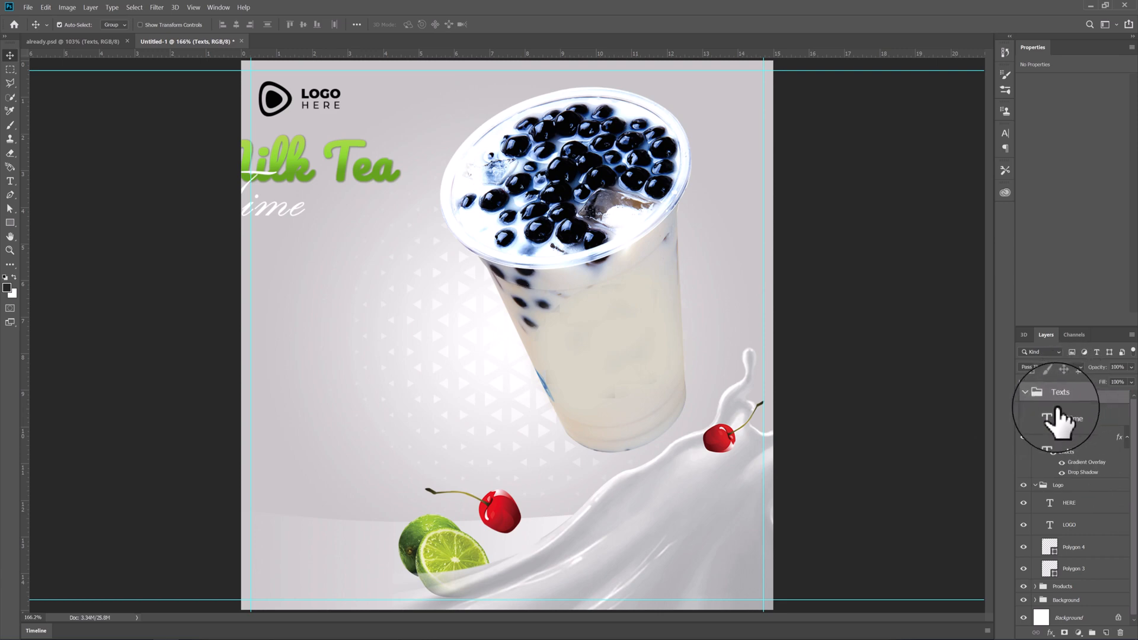
- Align the Milk Tea Time text with the logo's left edge, scale it to about 85%, and move the logo down slightly
left_click_drag(293, 174, 361, 218)
key("ctrl+t")
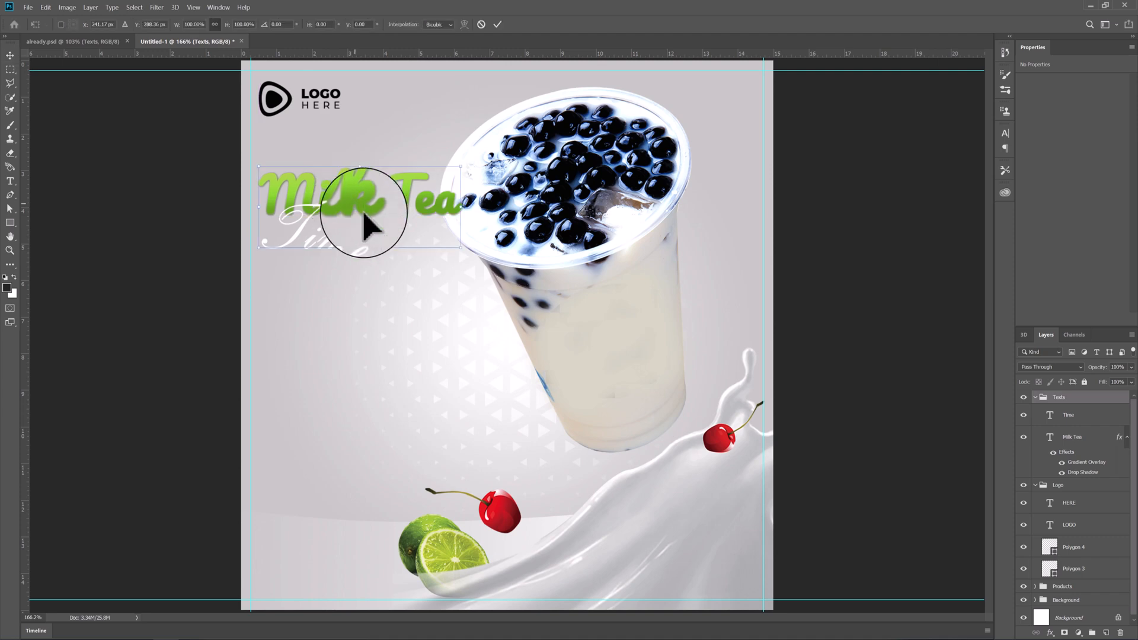
left_click_drag(462, 248, 436, 225)
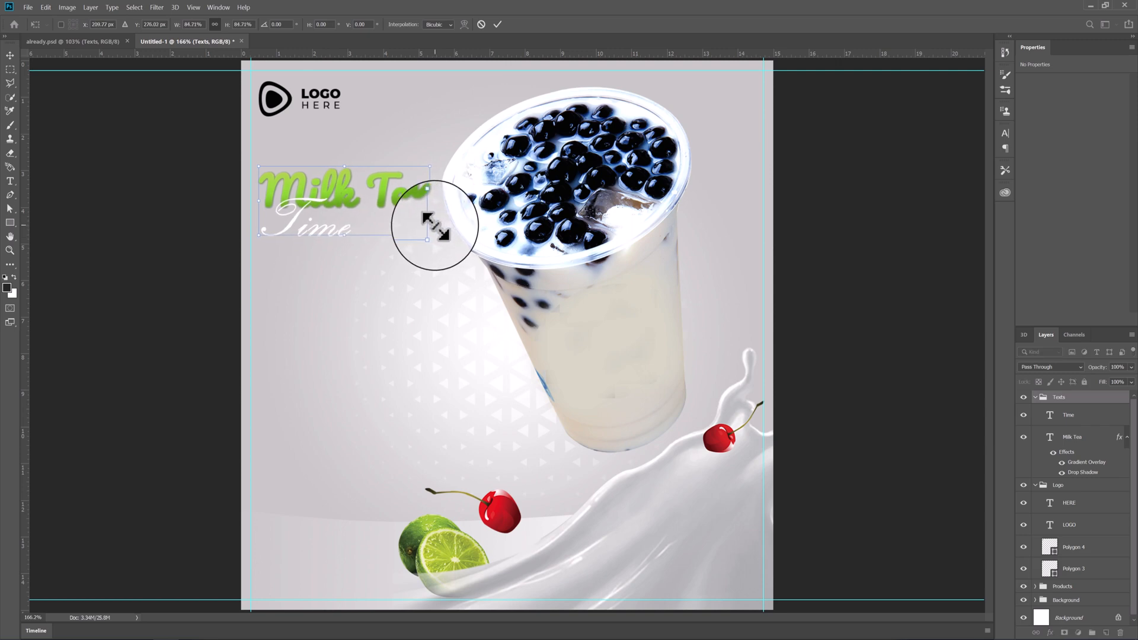
key("Return")
left_click_drag(274, 95, 274, 107)
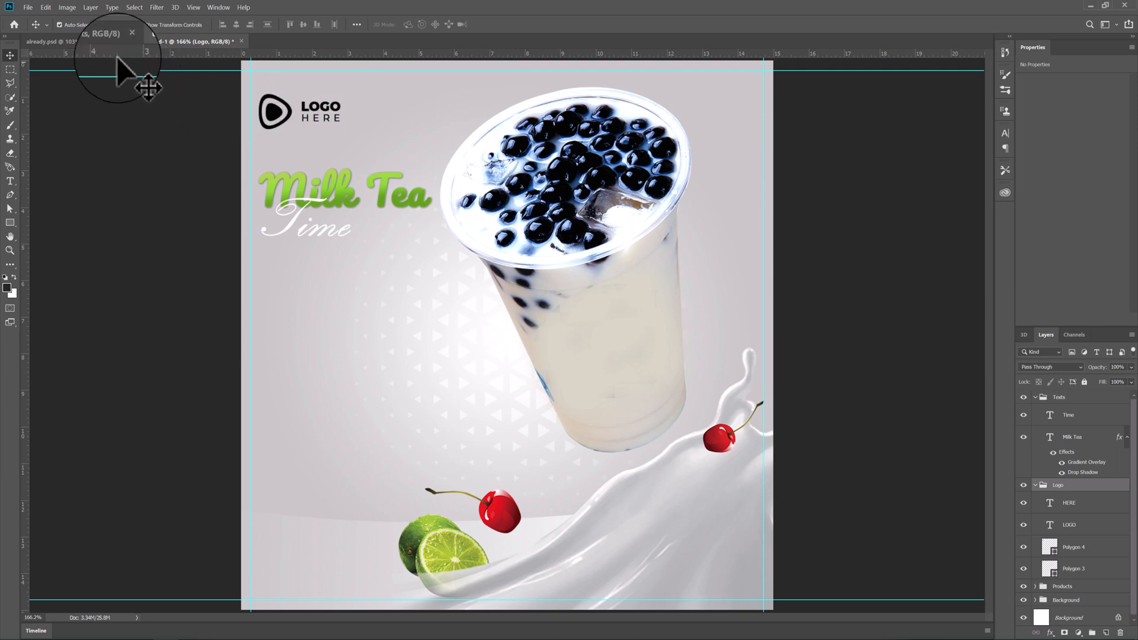
- Copy the BUY 1 GET 1 badge from already.psd as a separate group above Logo and left-align it below the Milk Tea Time text
left_click(96, 43)
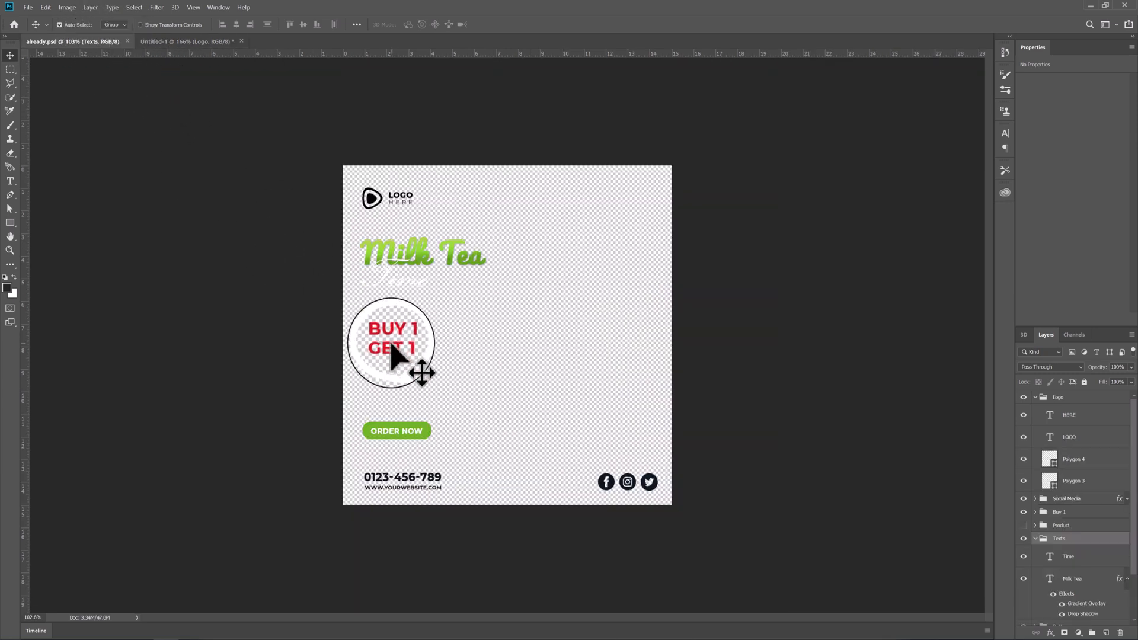
left_click_drag(380, 335, 300, 303)
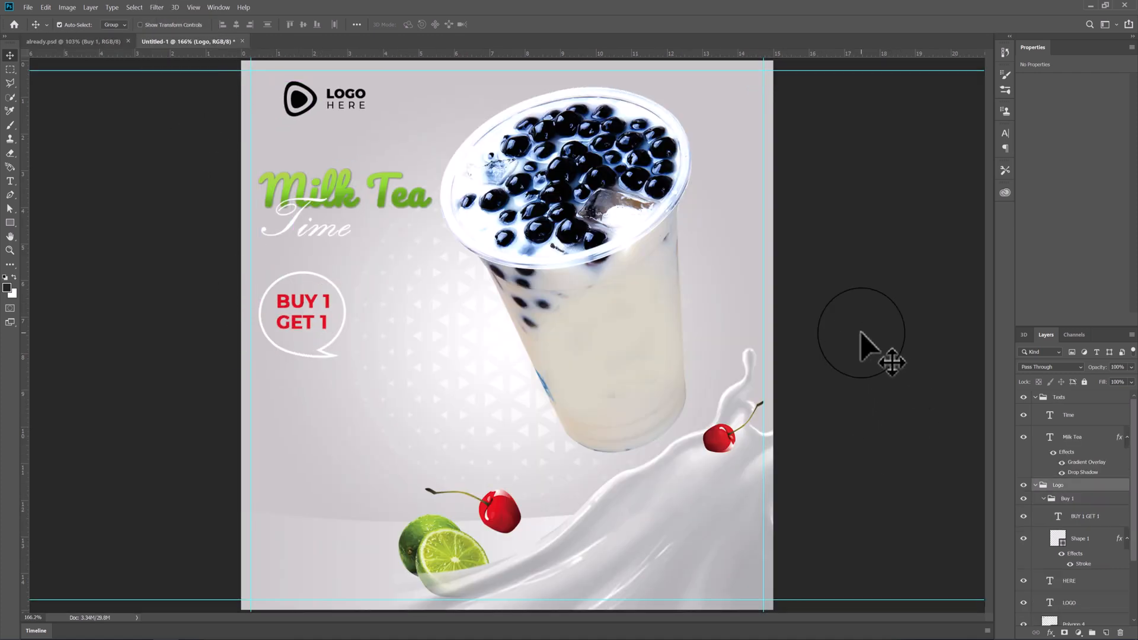
key("ctrl+z")
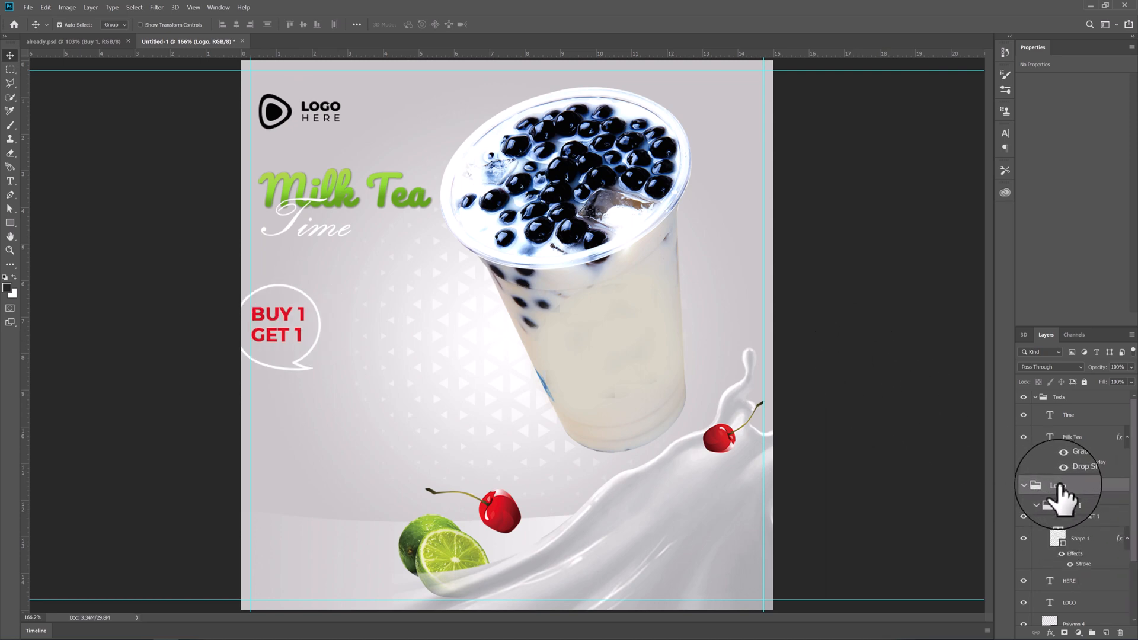
left_click_drag(1059, 487, 1054, 393)
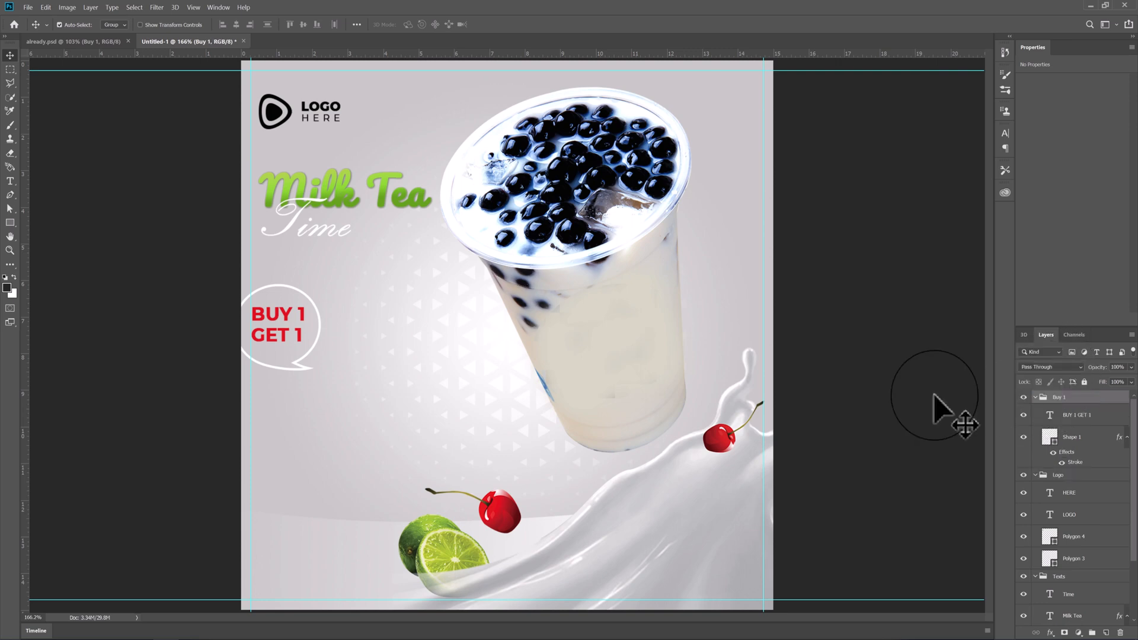
left_click_drag(268, 316, 294, 315)
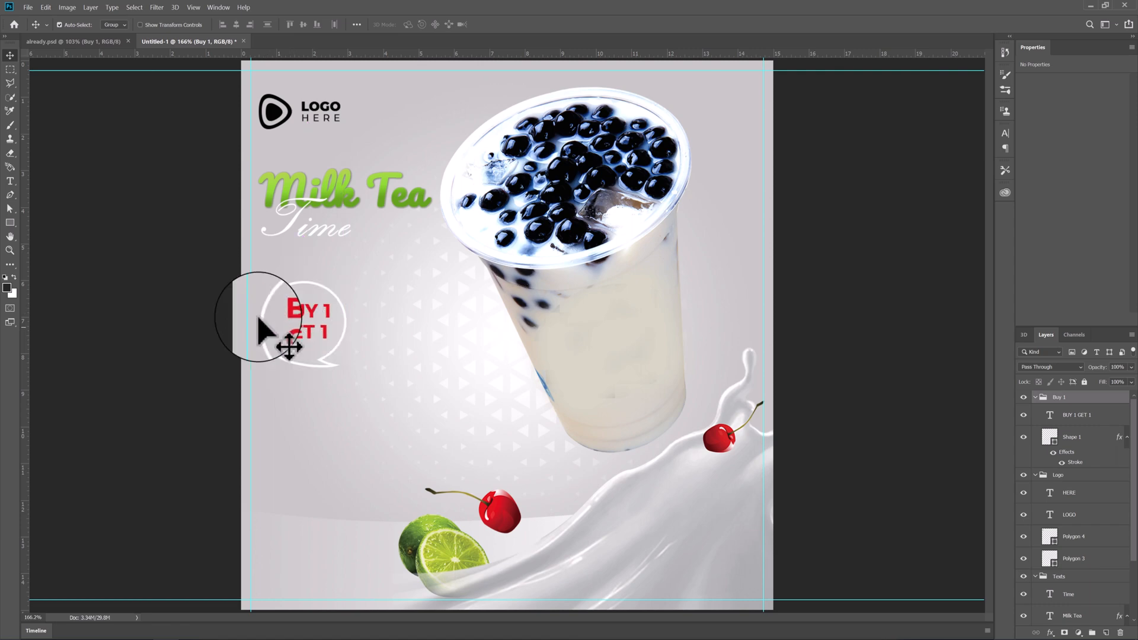
- Copy the ORDER NOW button from already.psd as a separate group above Buy 1 and left-align it below the badge
left_click(96, 45)
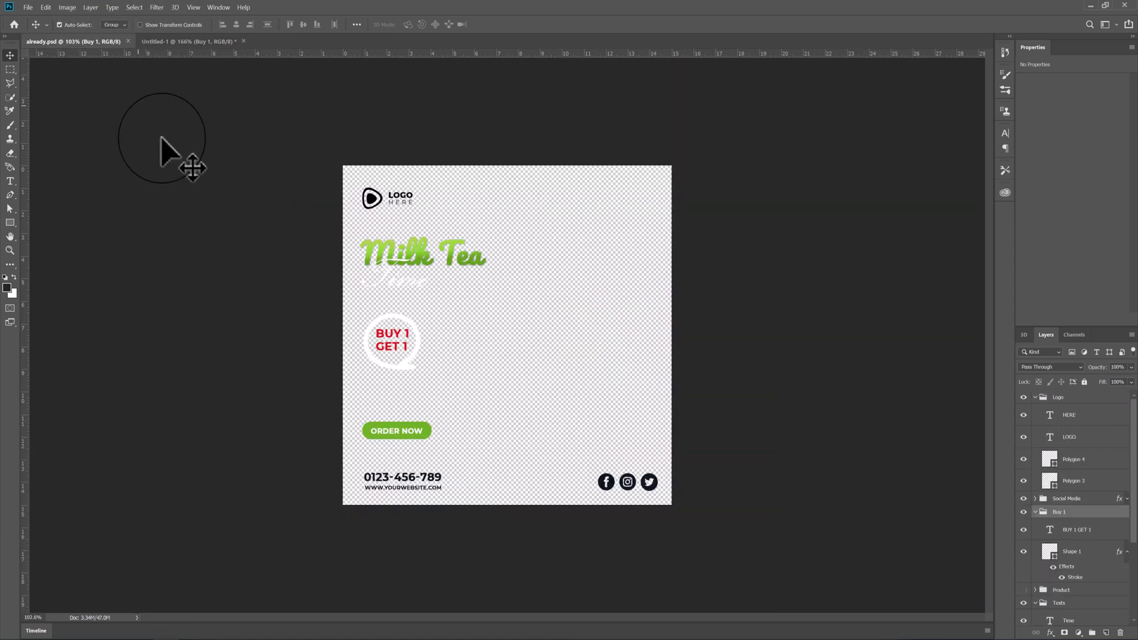
left_click(393, 430)
left_click_drag(393, 431, 330, 446)
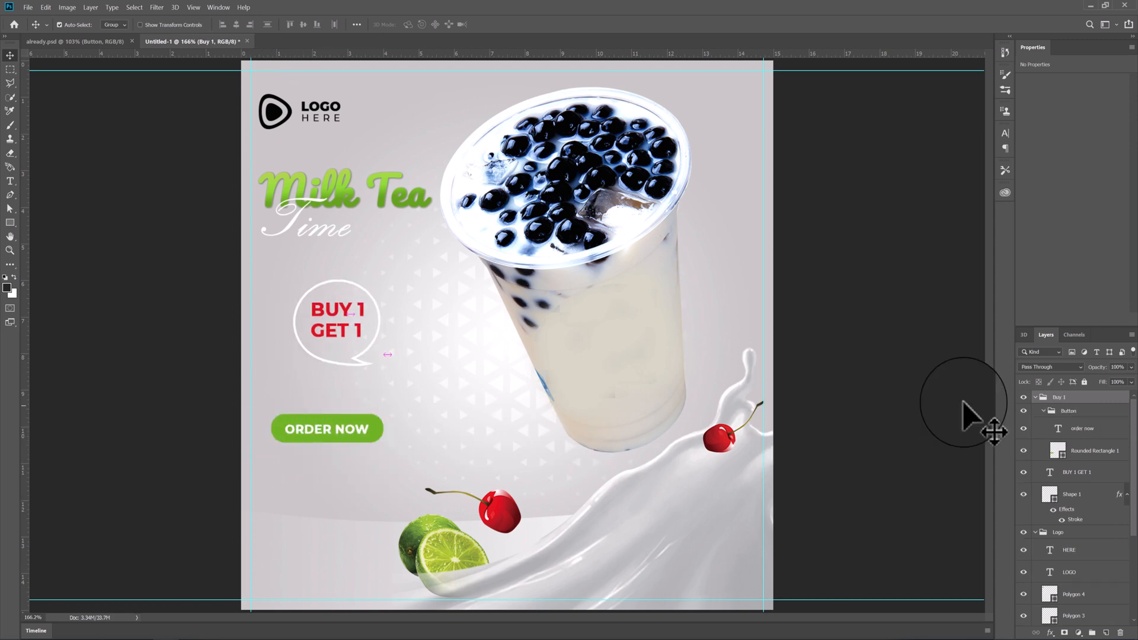
key("ctrl+z")
left_click(1060, 414)
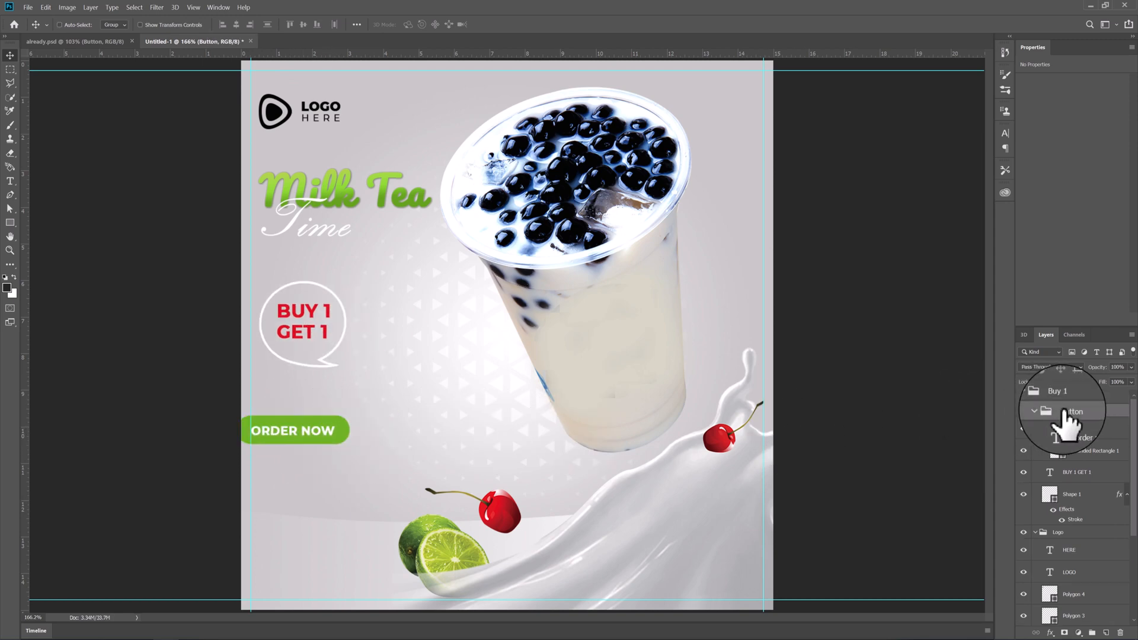
key("ctrl+bracketright")
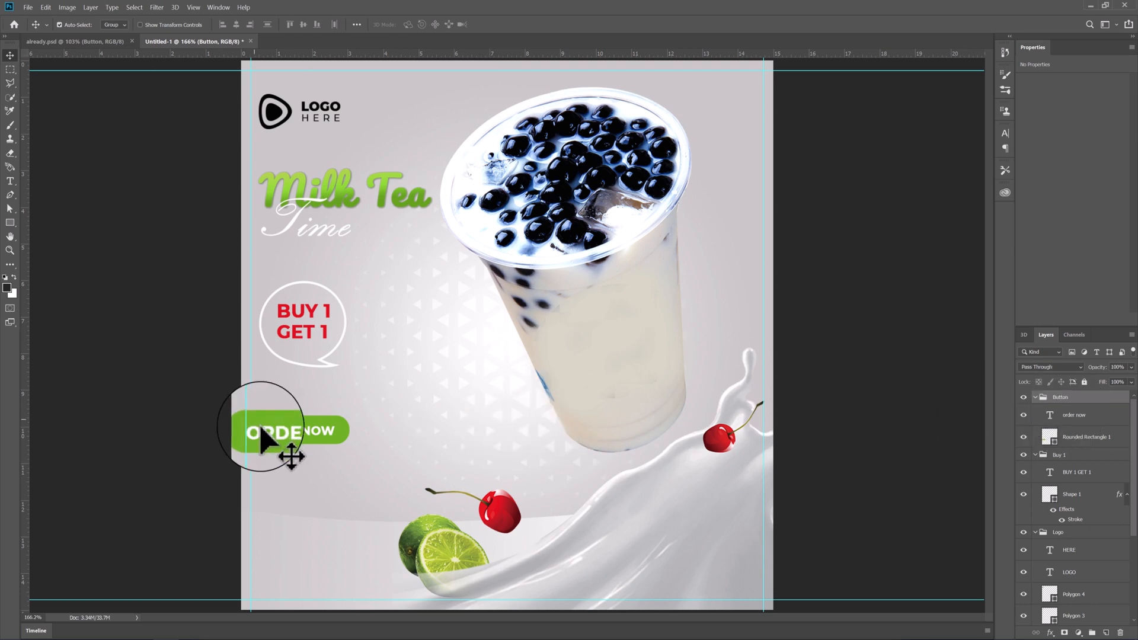
left_click_drag(281, 437, 304, 457)
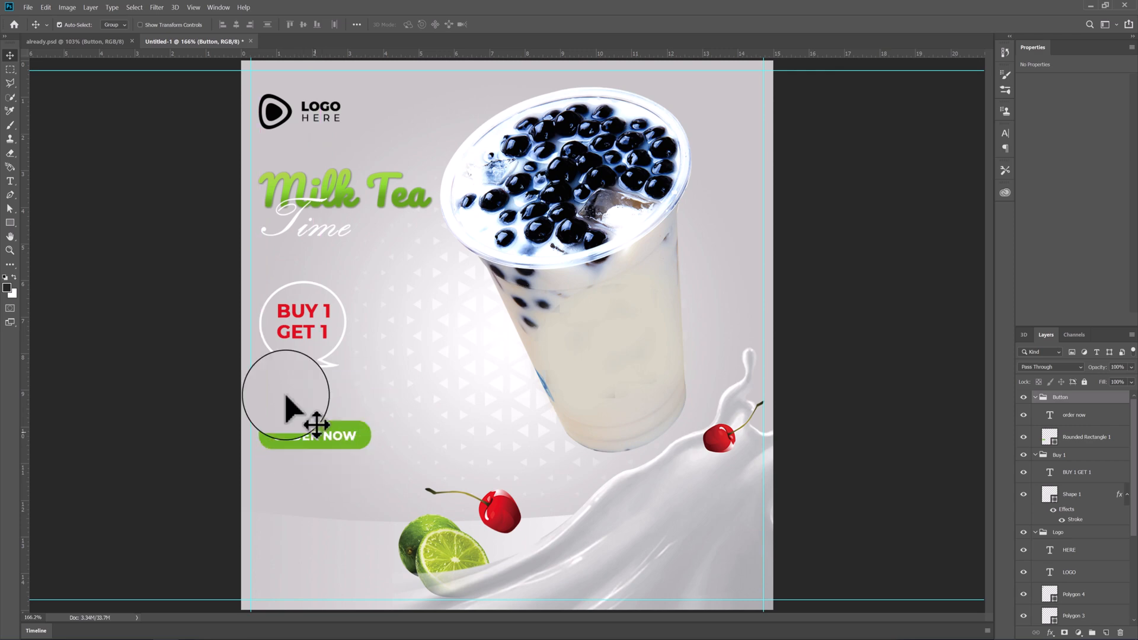
- Copy the contact details group from already.psd into the poster and move it out of the Button group, above it
left_click(111, 45)
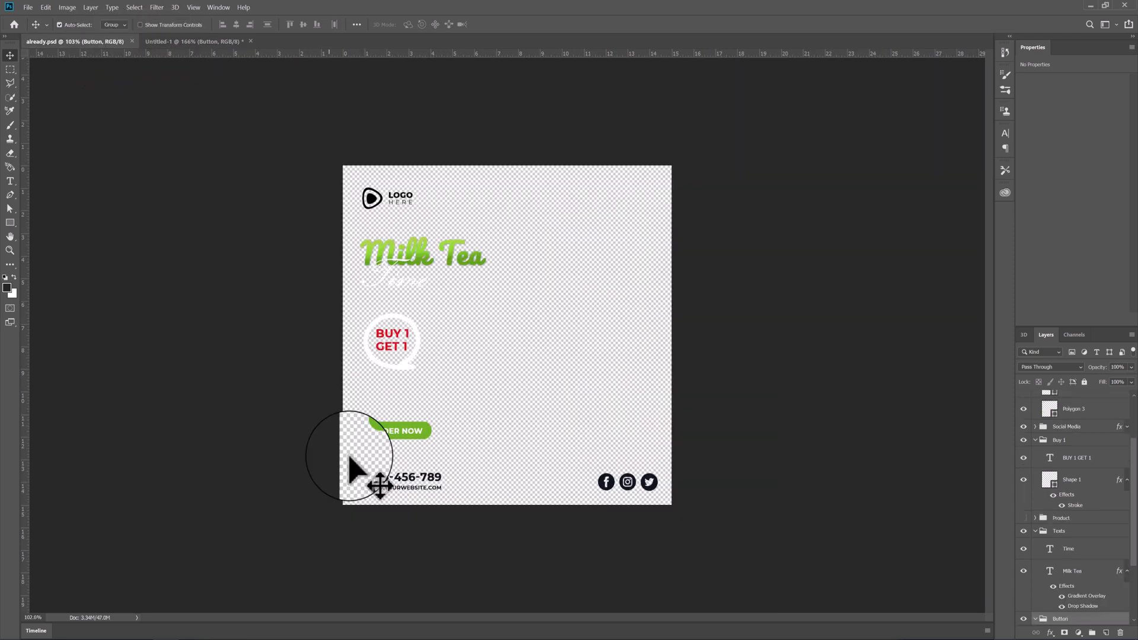
left_click(388, 491)
left_click_drag(388, 478, 376, 509)
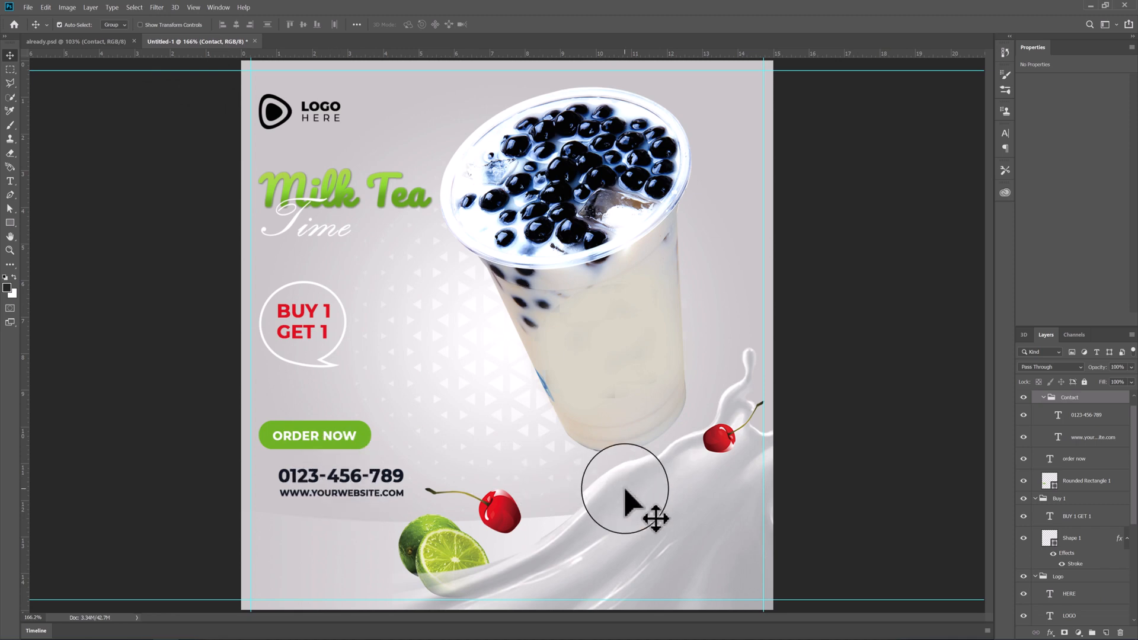
scroll(1114, 424, "up", 1)
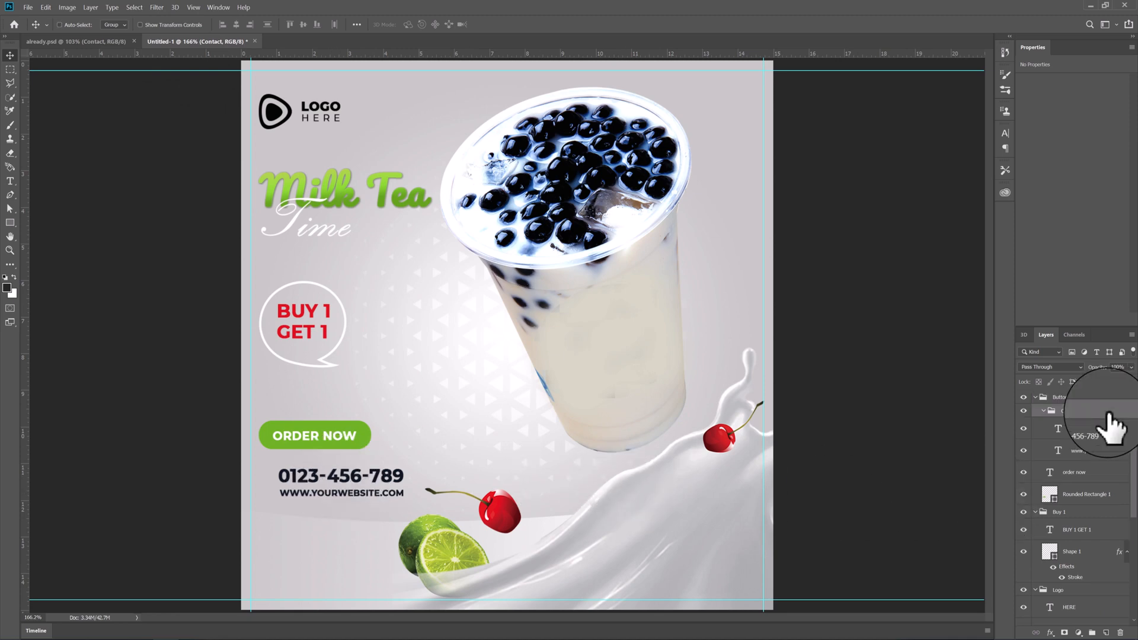
key("ctrl+]")
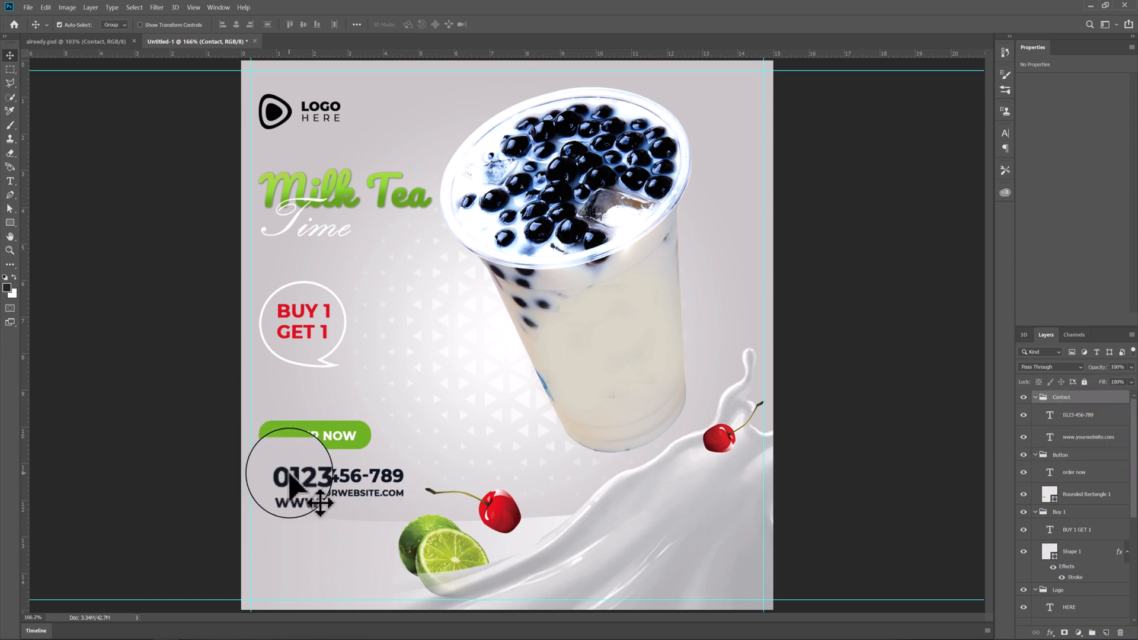
- Place the contact details in the poster's lower-left corner and lower the ORDER NOW button to sit above them
left_click_drag(291, 483, 272, 554)
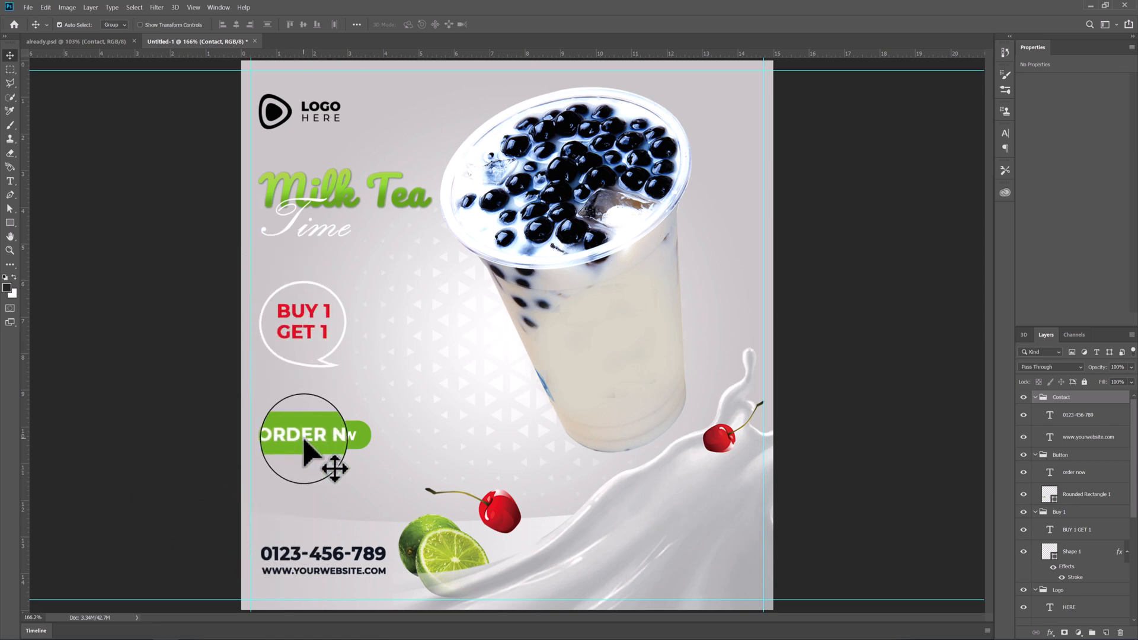
left_click_drag(303, 441, 303, 486)
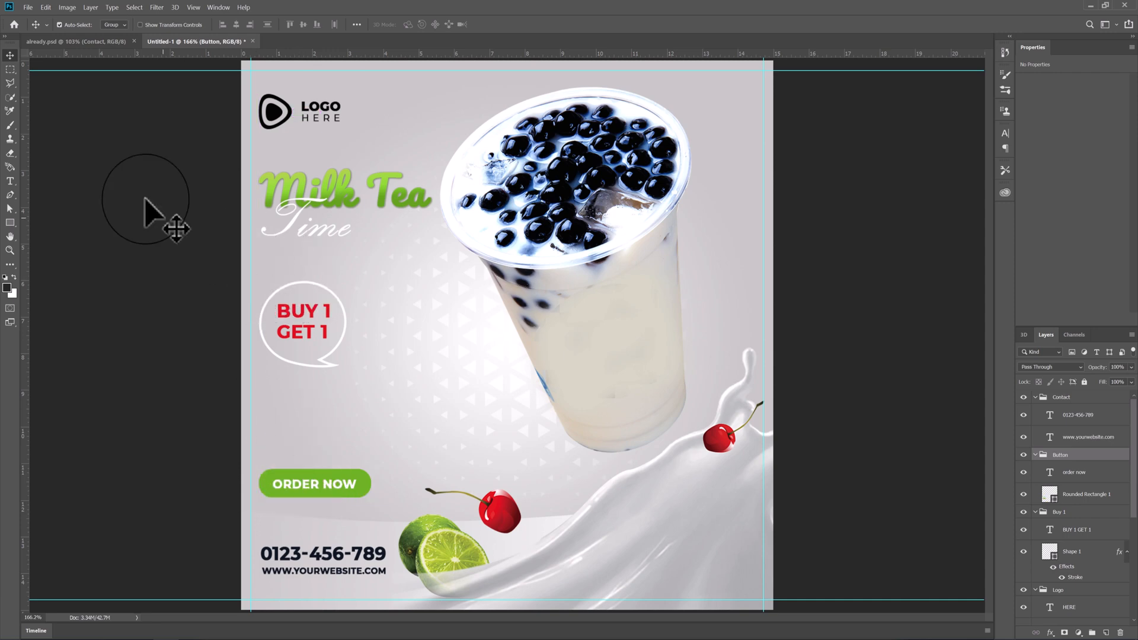
- Copy the social media icons from already.psd as a separate group above Button and place them in the poster's lower-right corner
left_click(71, 41)
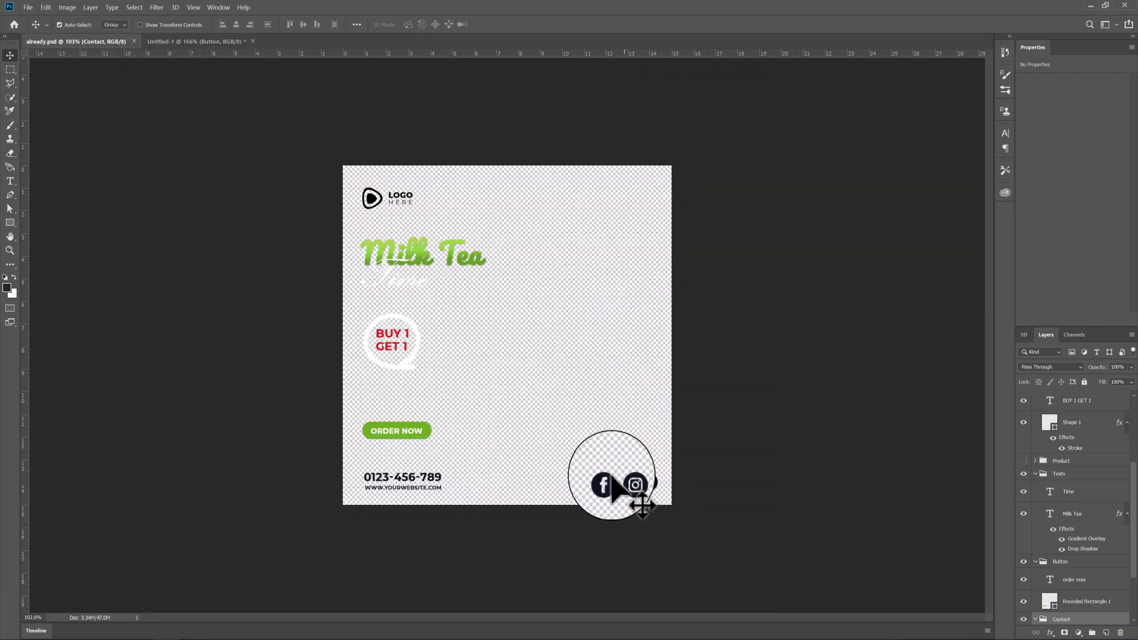
left_click_drag(605, 477, 655, 558)
key("ctrl+z")
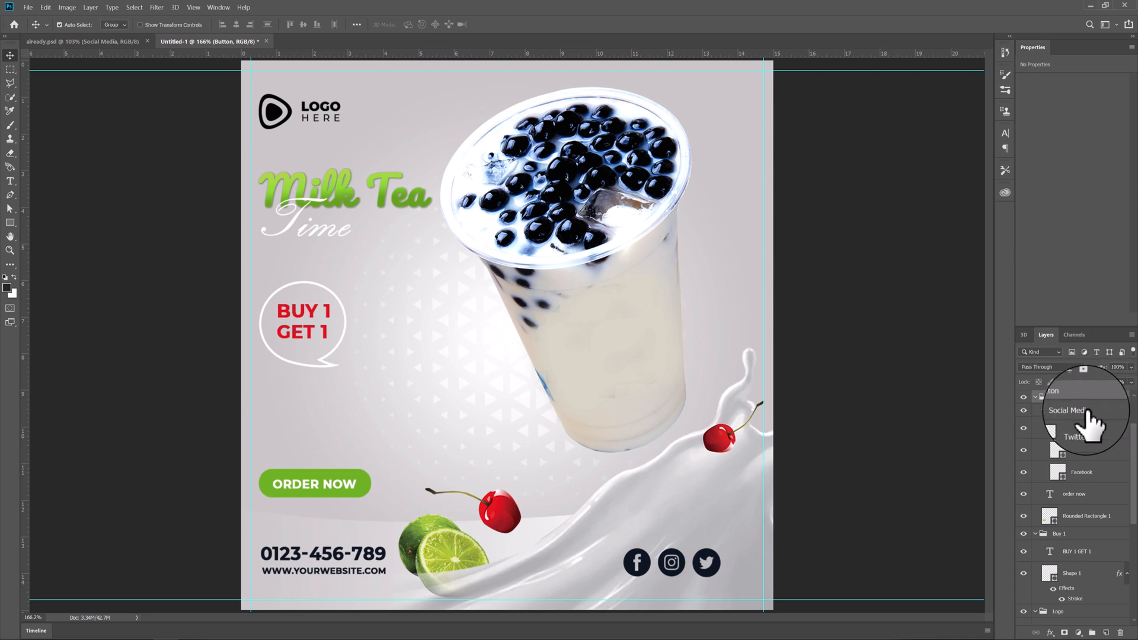
left_click(1088, 411)
key("ctrl+]")
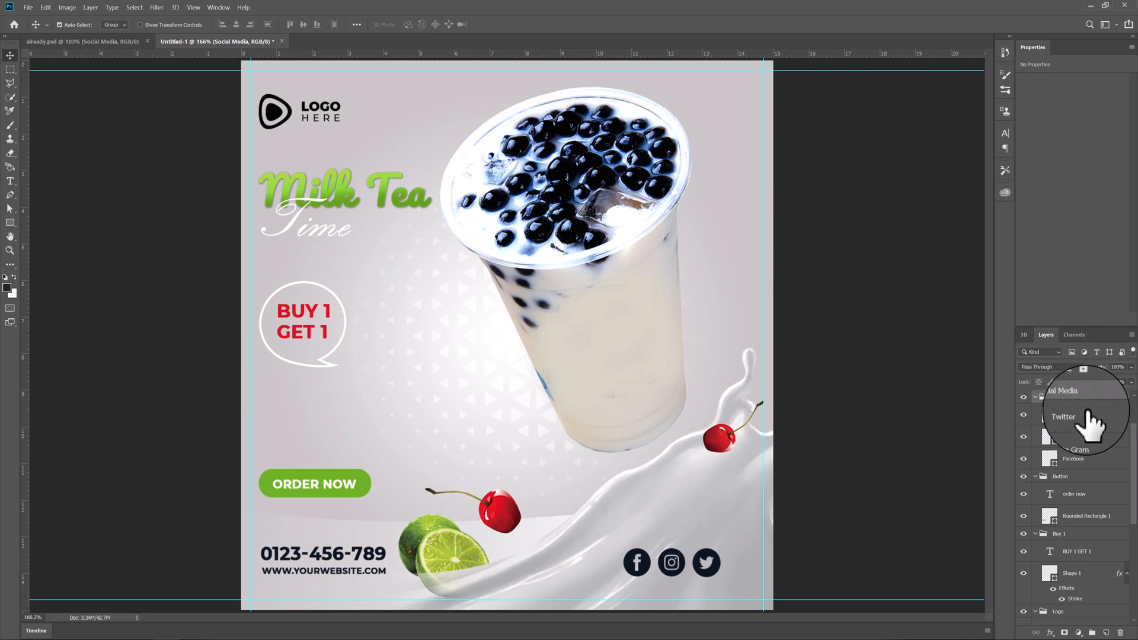
left_click_drag(679, 568, 704, 581)
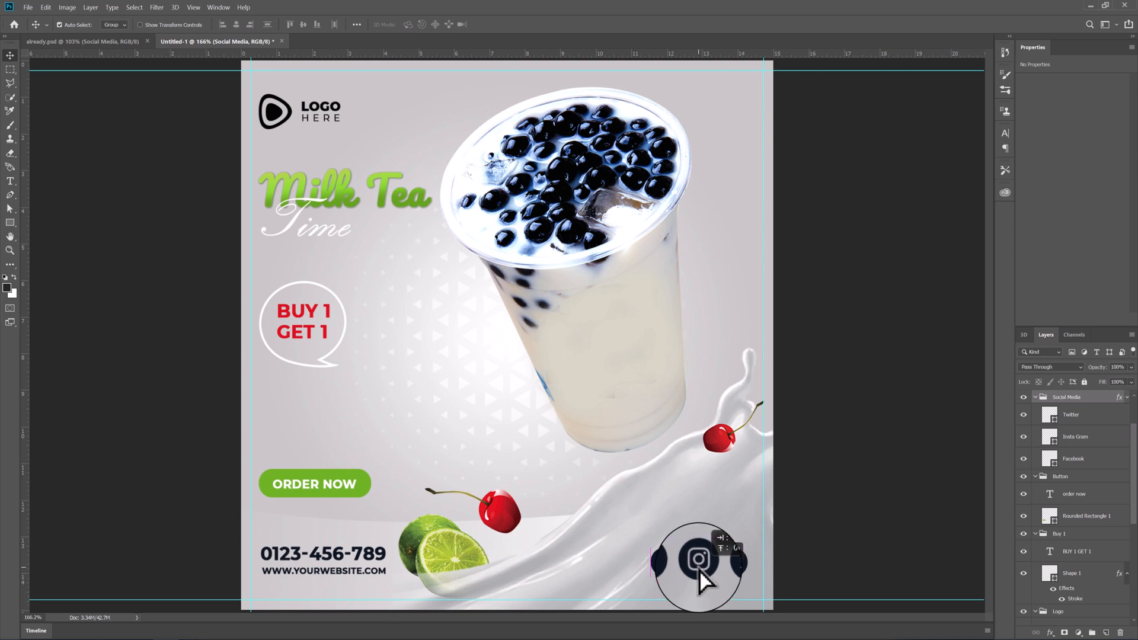
left_click_drag(701, 578, 700, 576)
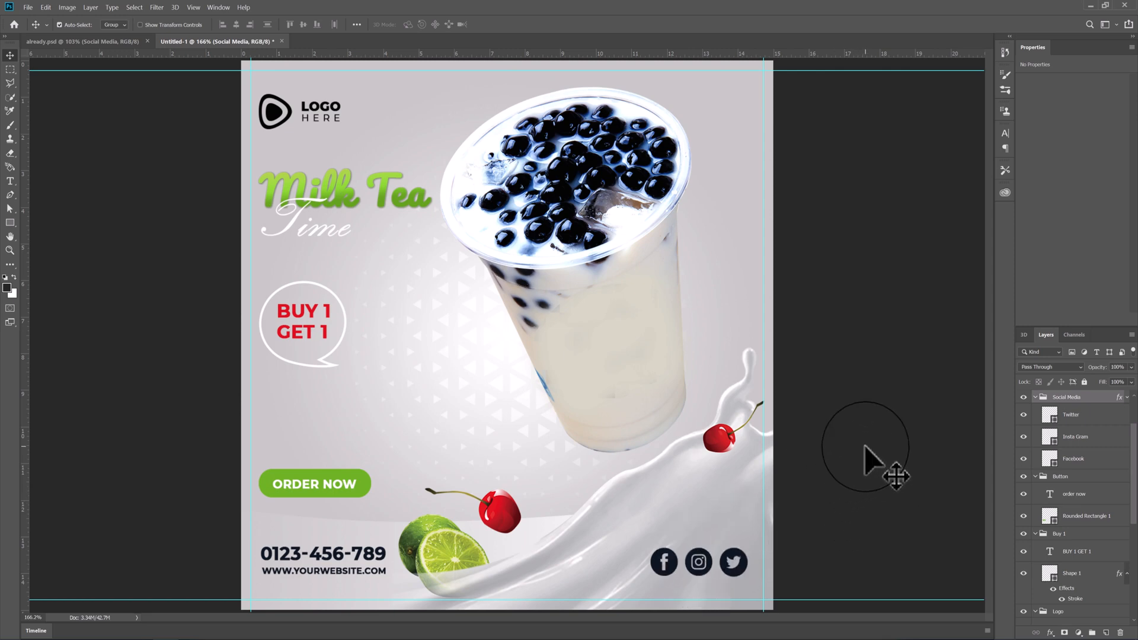
- Deselect the social icons and collapse the Social Media, Button, Buy 1, Logo, Contact and Texts groups to tidy the layer list
left_click(865, 447)
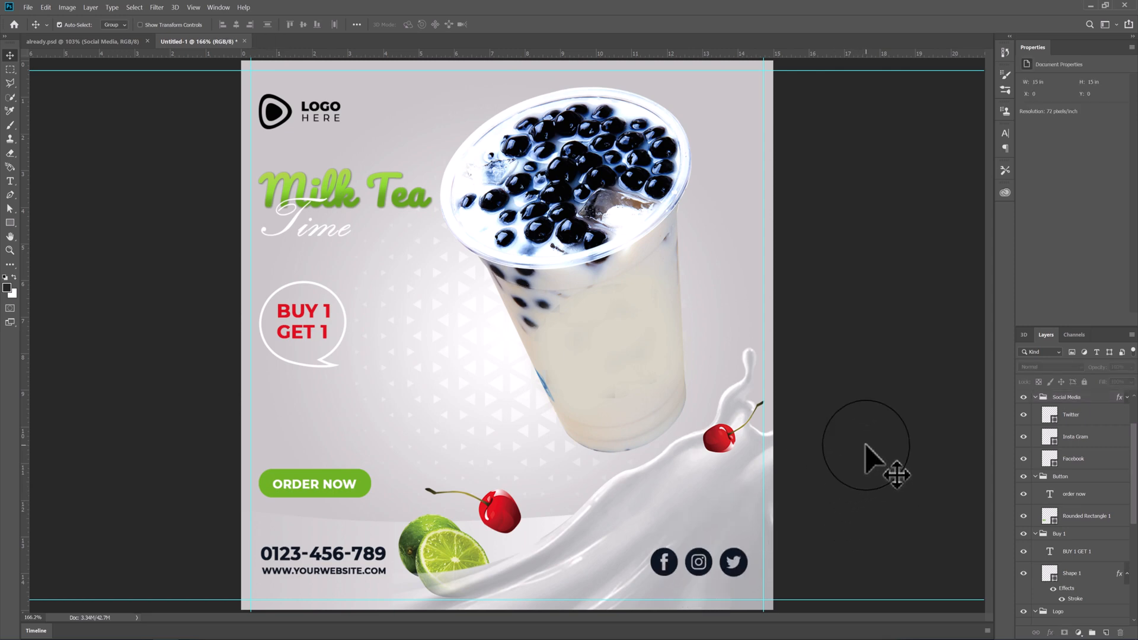
left_click(1035, 396)
left_click(1035, 414)
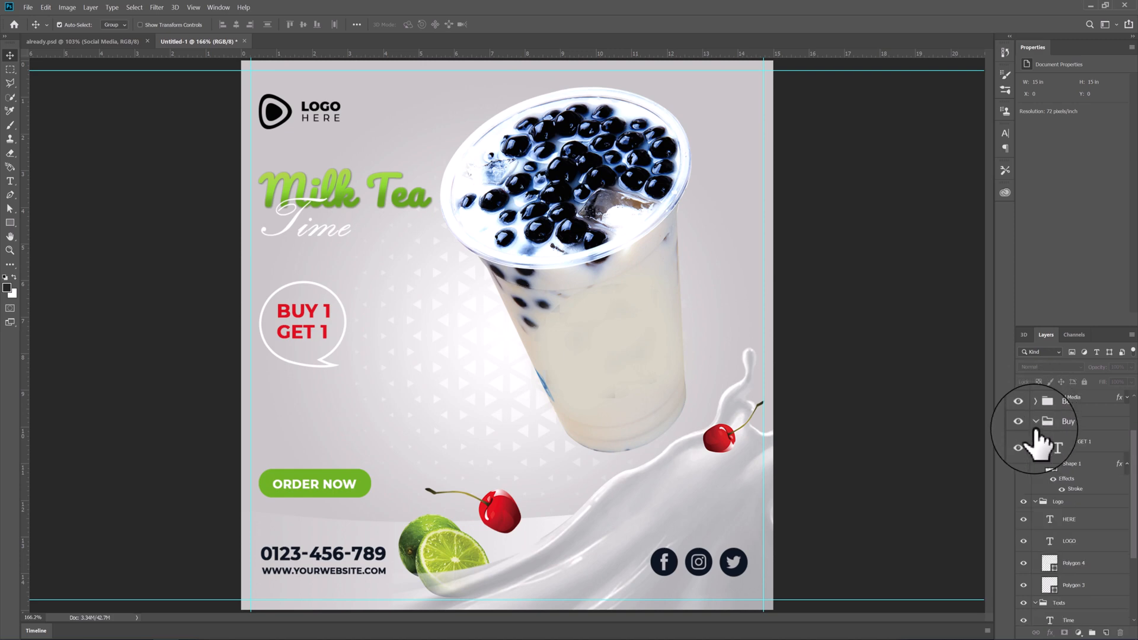
left_click(1036, 430)
left_click(1035, 427)
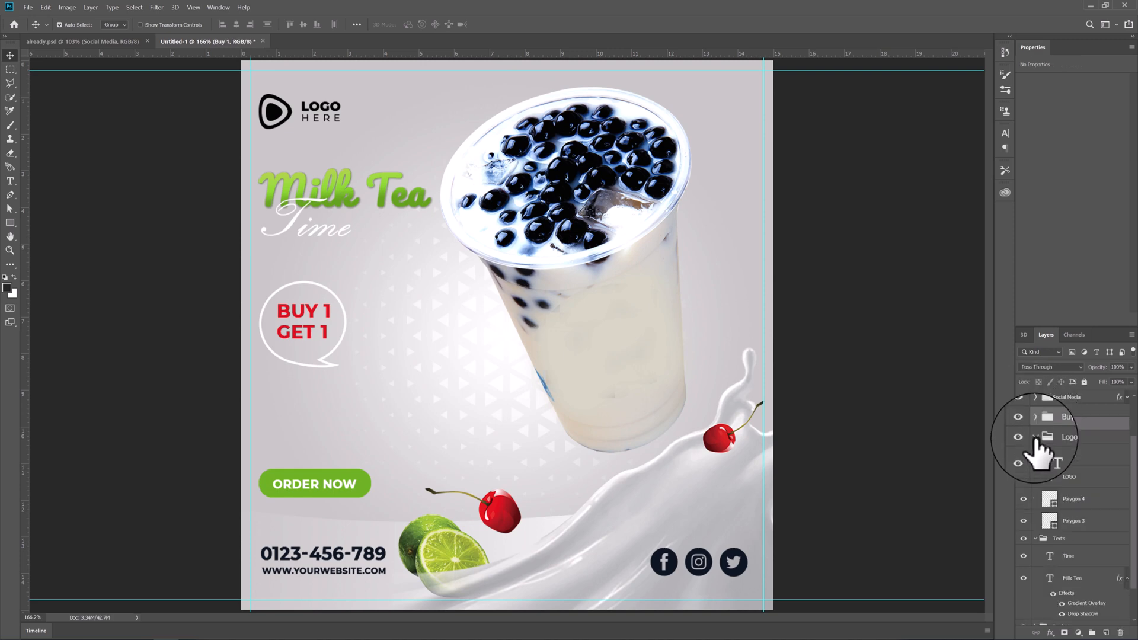
left_click(1035, 439)
scroll(1035, 439, "up", 1)
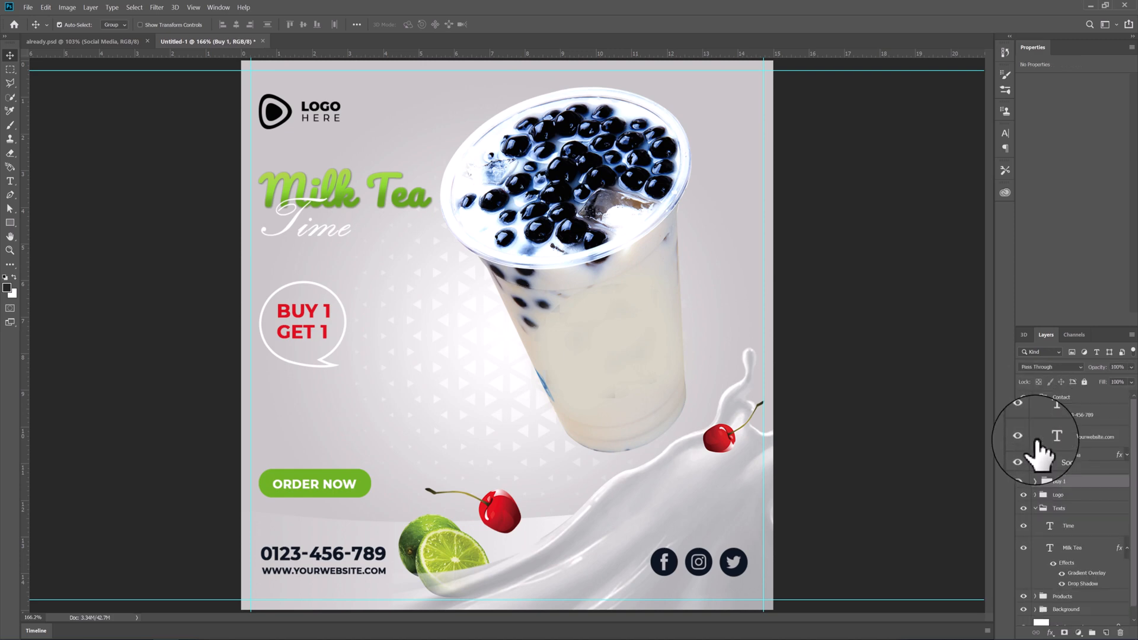
left_click(1034, 399)
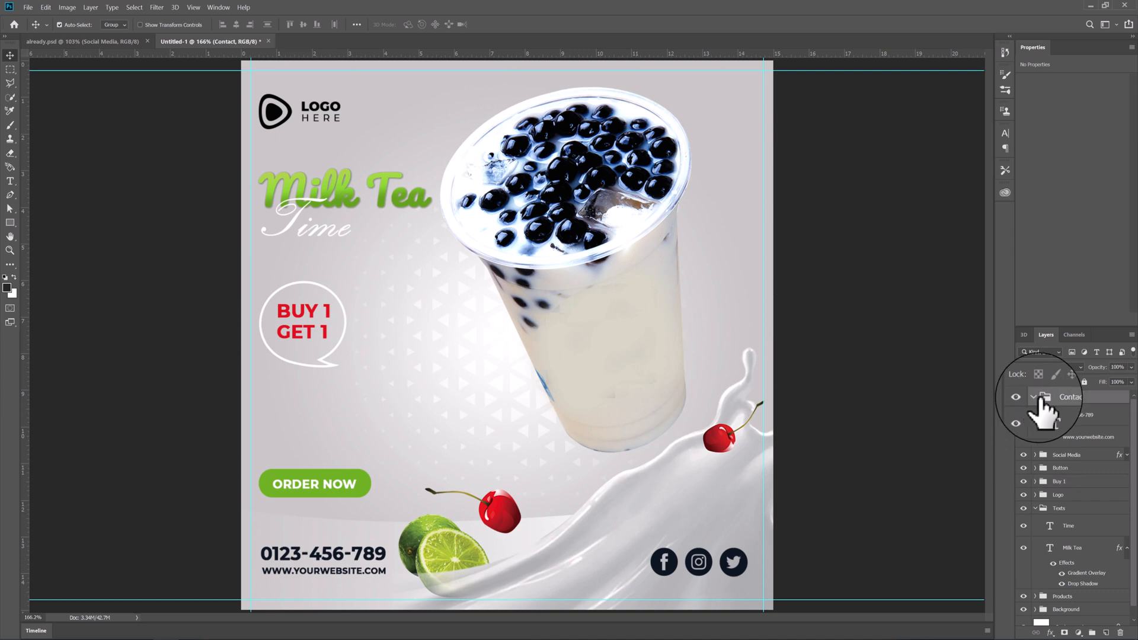
left_click(1035, 397)
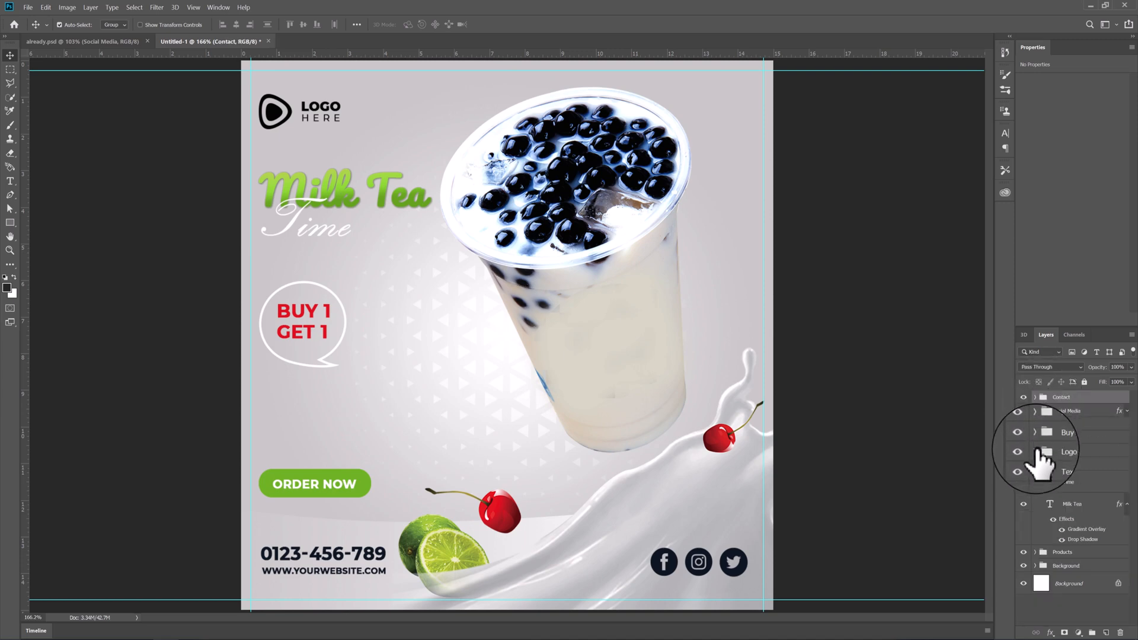
left_click(1036, 464)
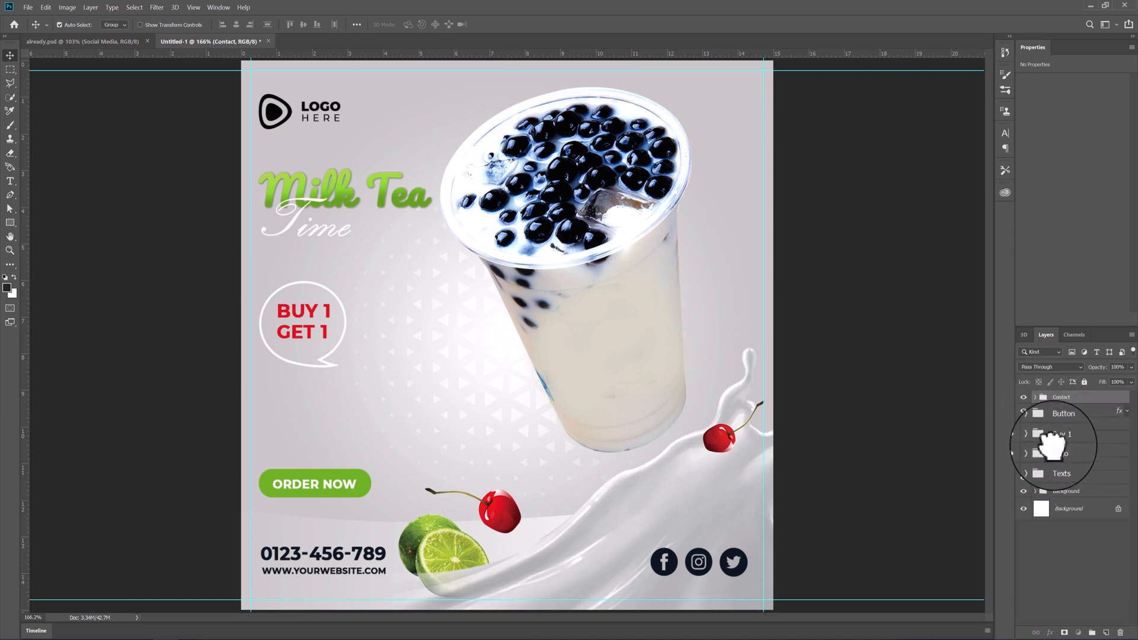